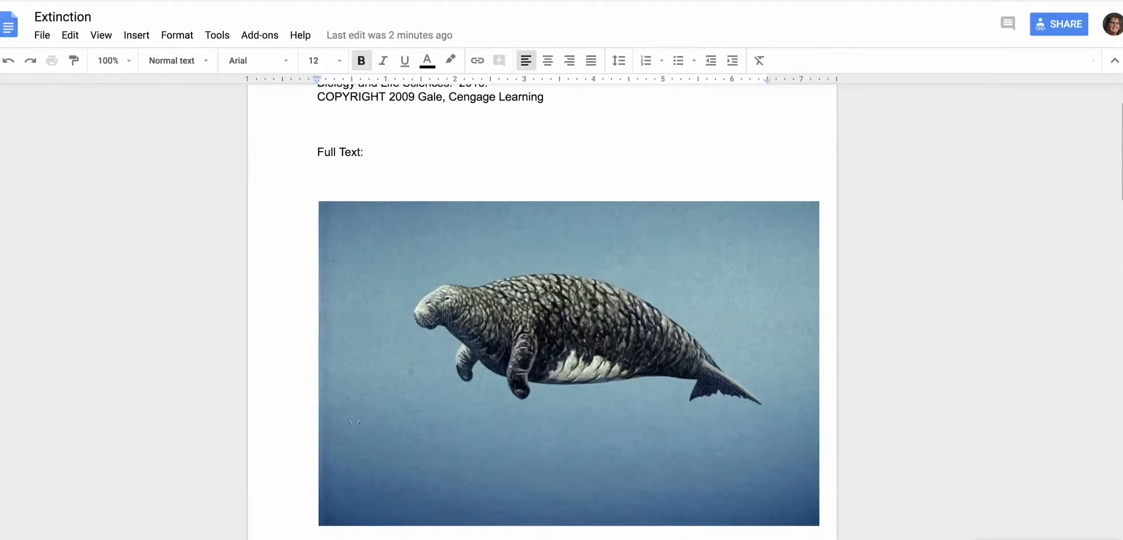
- Look through the Extinction article from the sea cow illustration to the source citation and back to its opening sections
scroll(568, 313, down, 6)
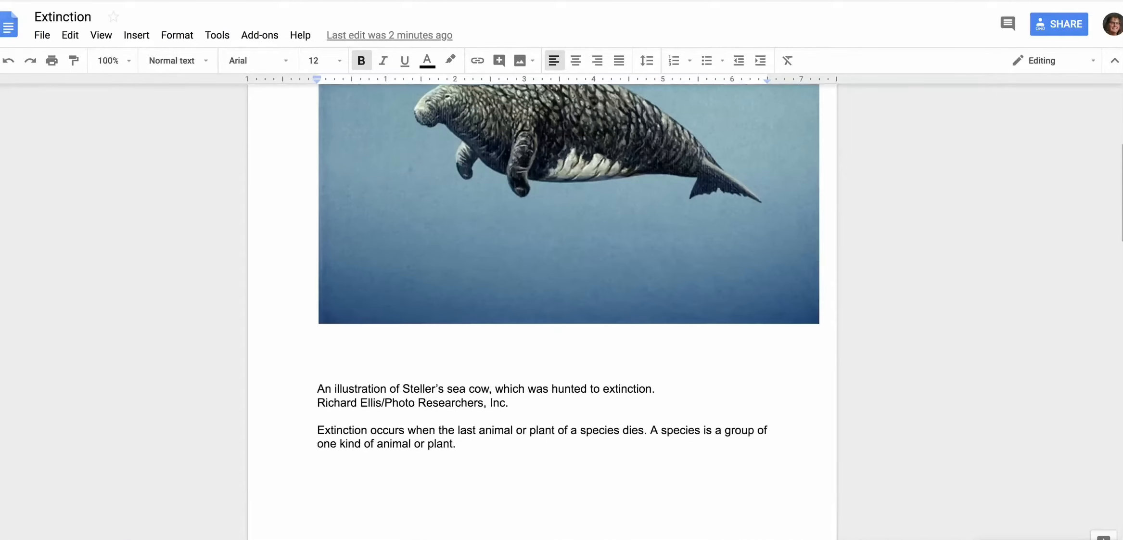
scroll(543, 313, down, 4)
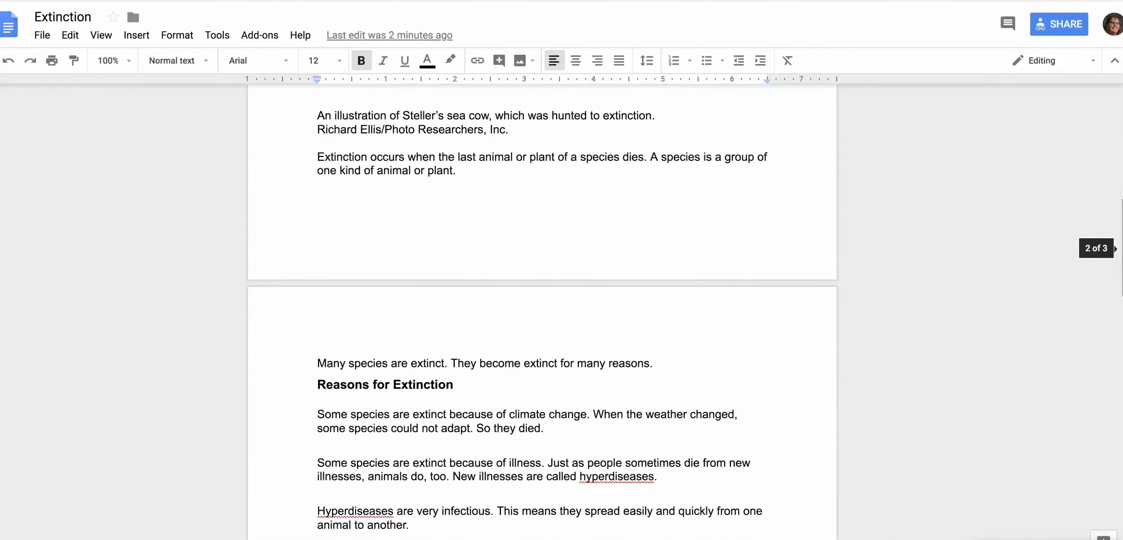
scroll(543, 313, down, 3)
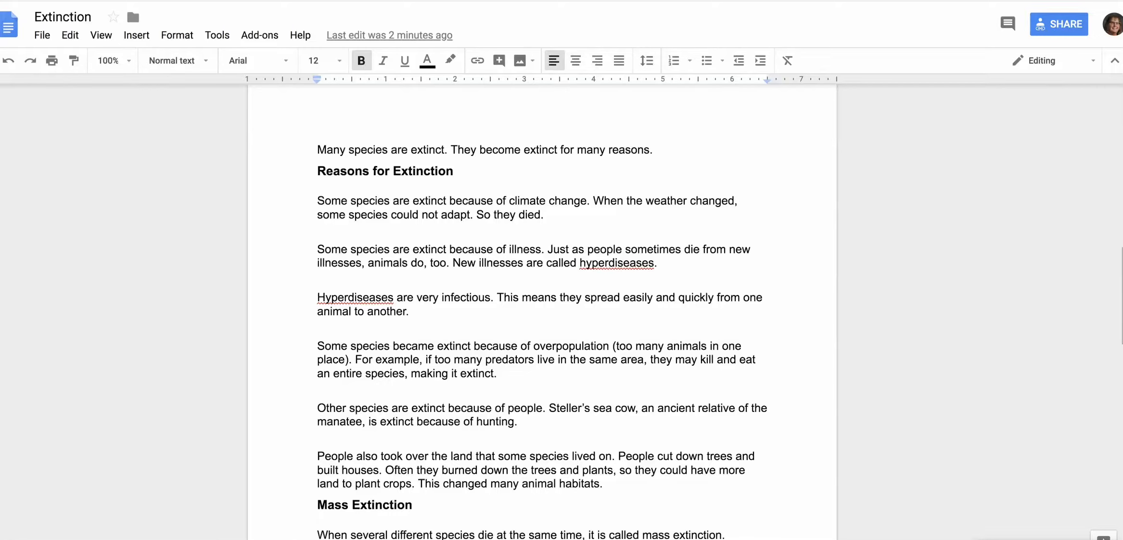
scroll(543, 313, down, 20)
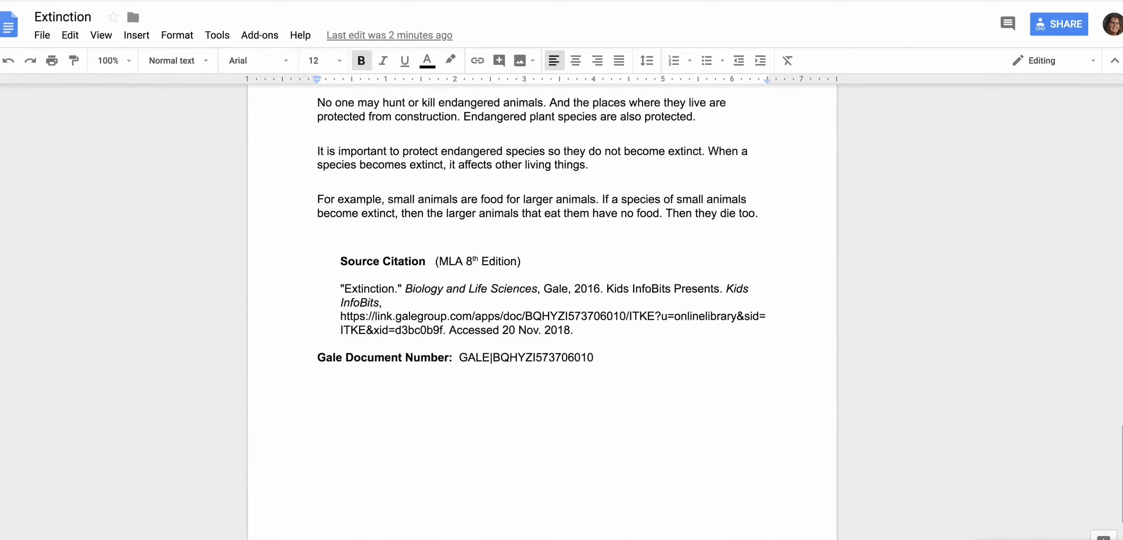
scroll(571, 313, down, 3)
scroll(543, 313, up, 20)
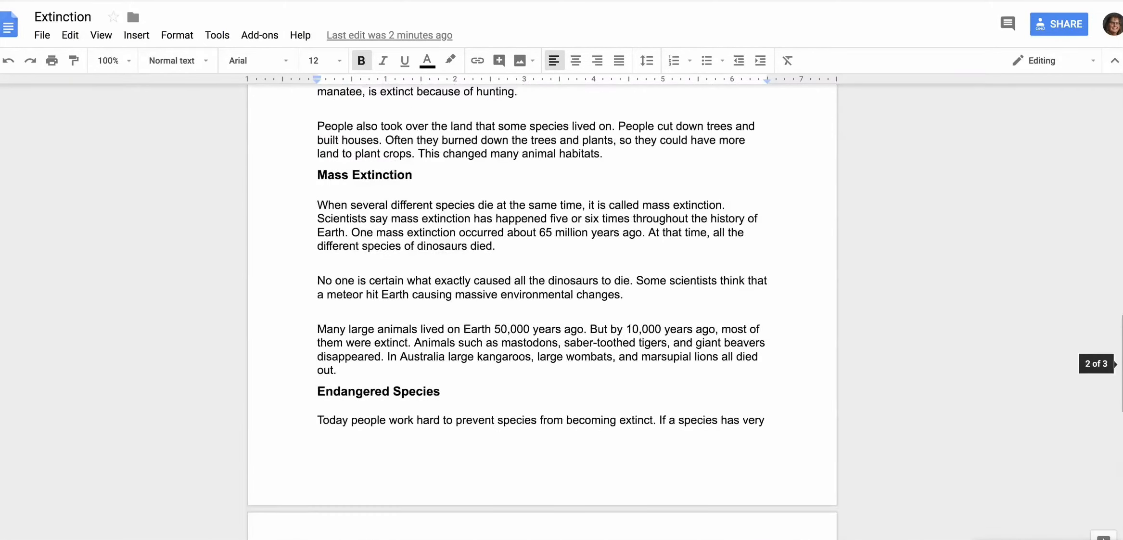
scroll(543, 313, up, 15)
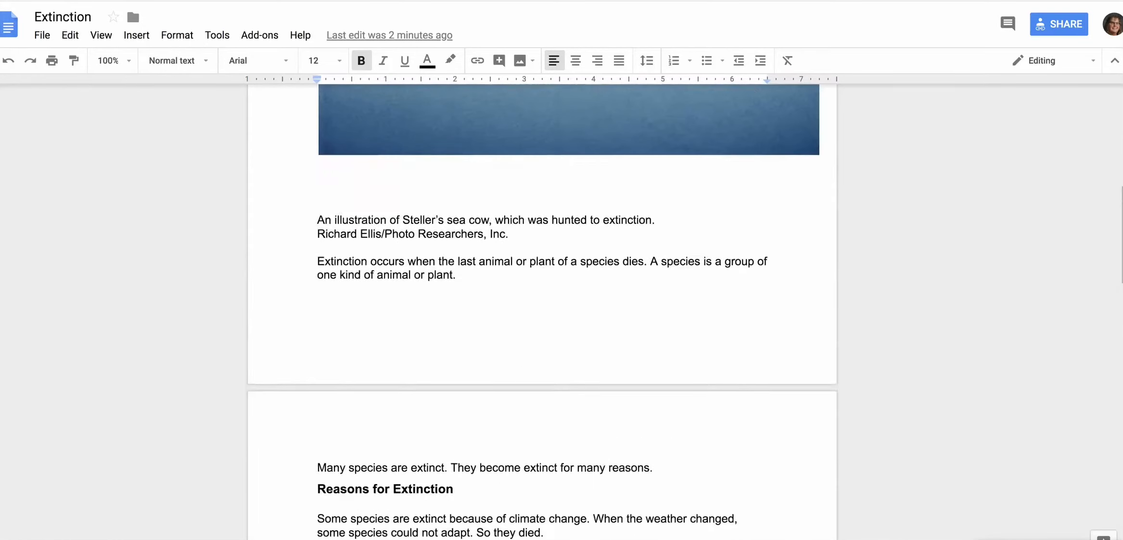
scroll(564, 308, down, 15)
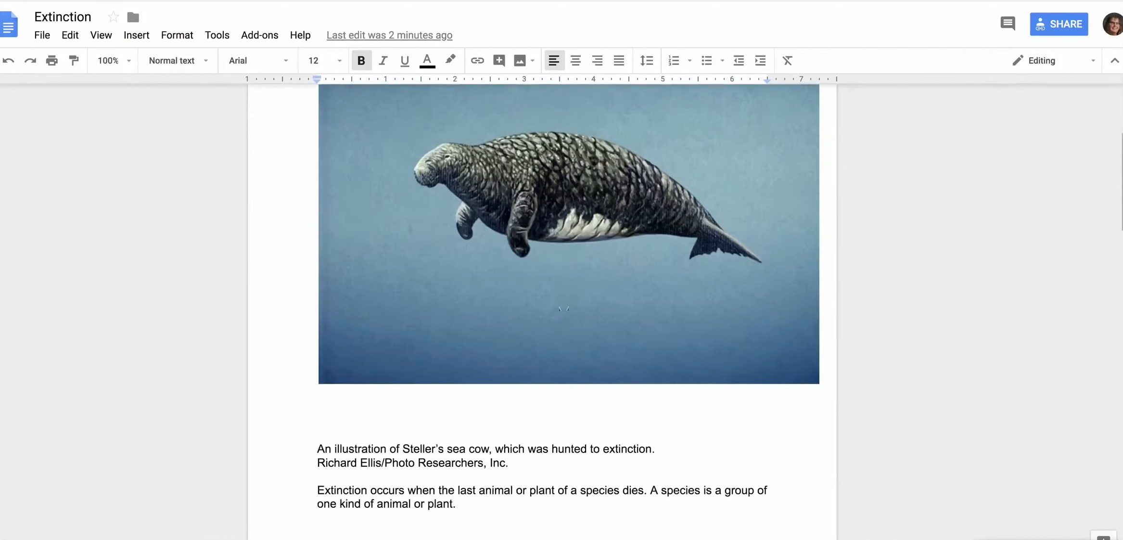
scroll(564, 308, down, 10)
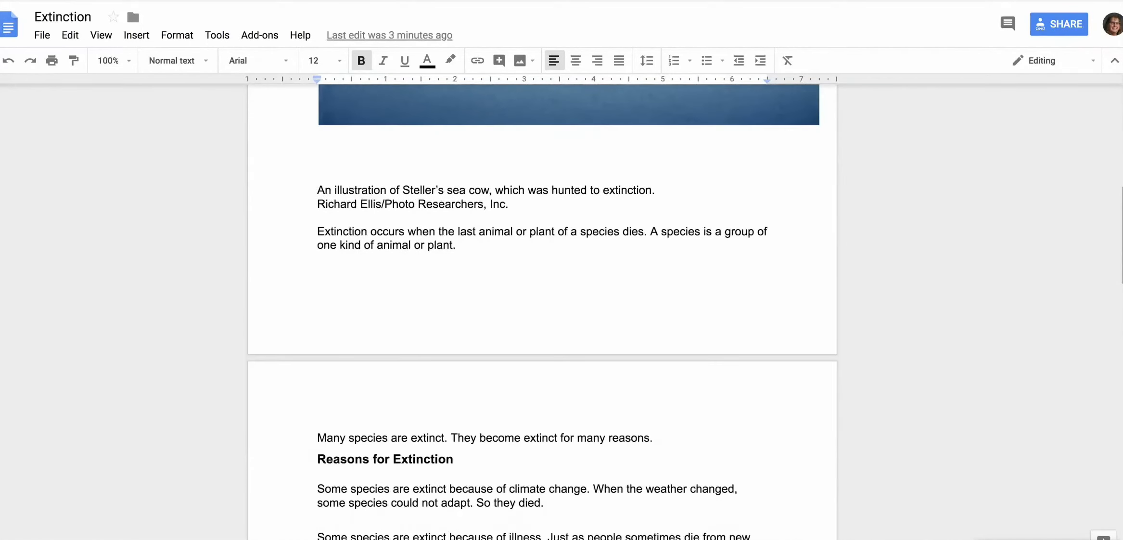
- Highlight the words "Some species are extinct because of illness" under Reasons for Extinction in yellow
scroll(543, 313, down, 3)
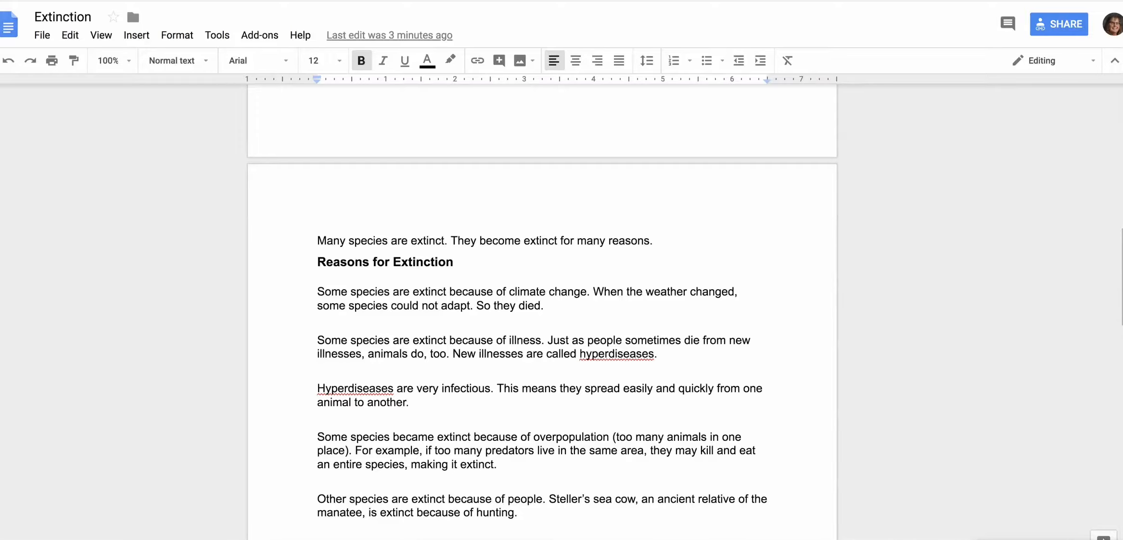
drag(318, 340, 542, 340)
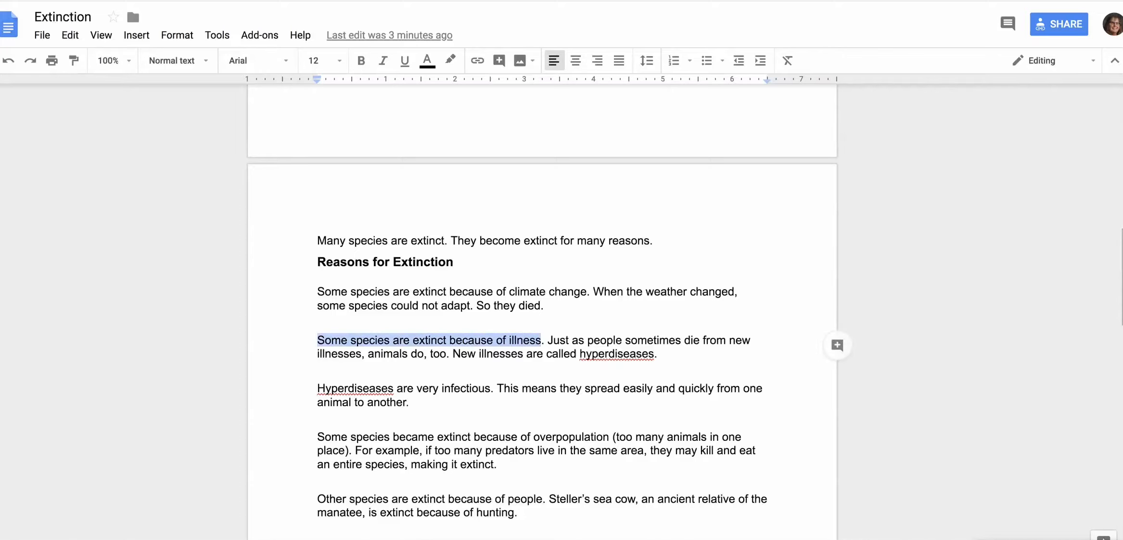
click(450, 59)
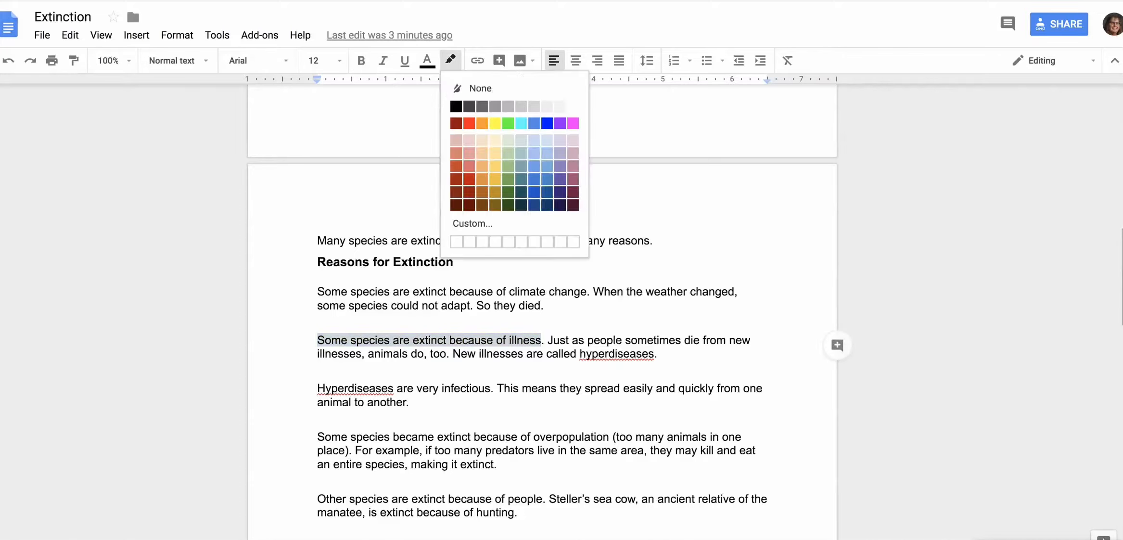
click(495, 123)
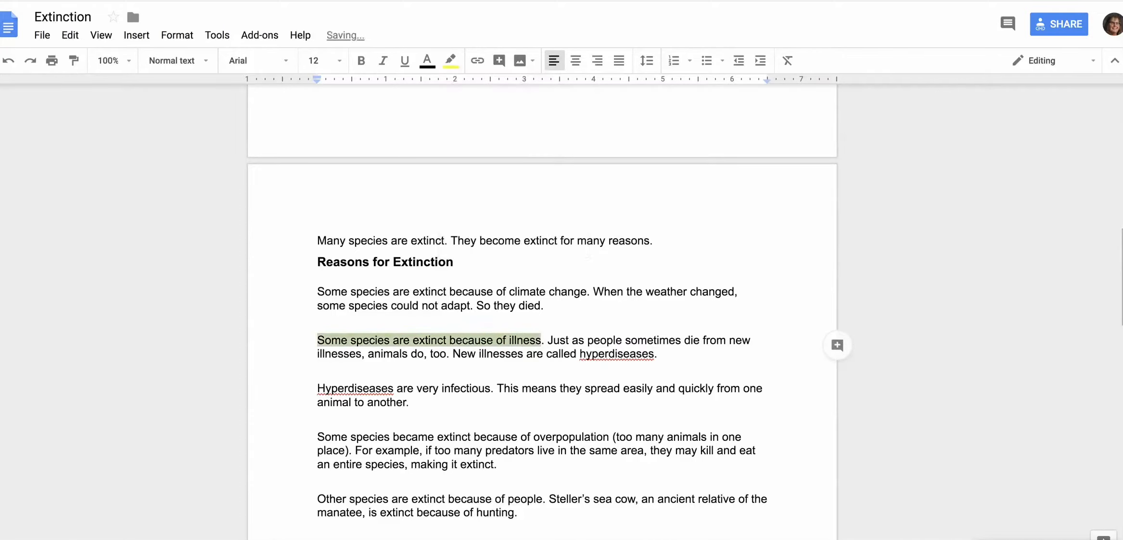
click(547, 308)
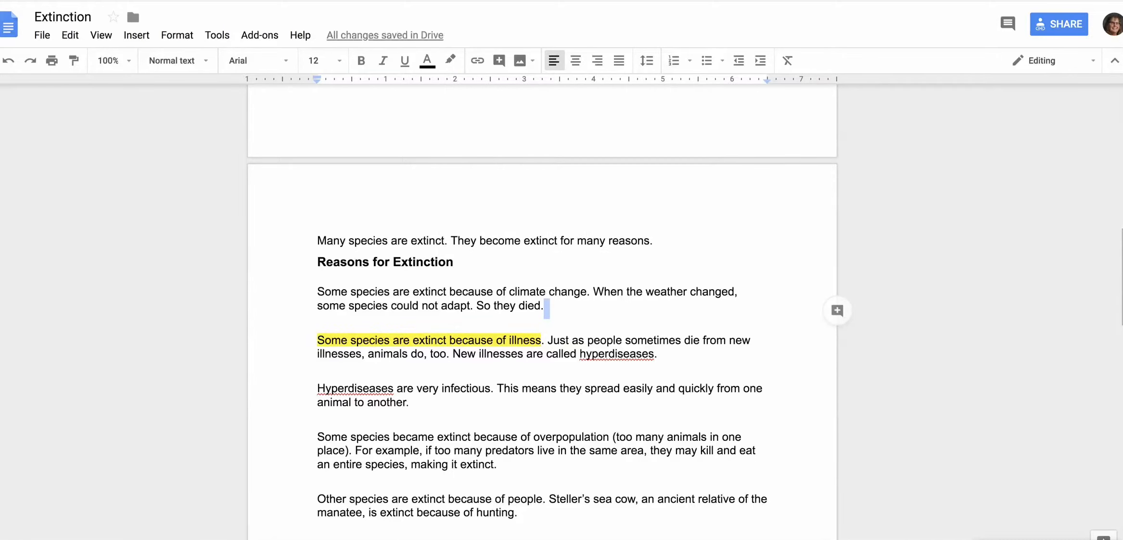
- Apply strikethrough to the sentence "Hyperdiseases are very infectious."
drag(317, 388, 494, 389)
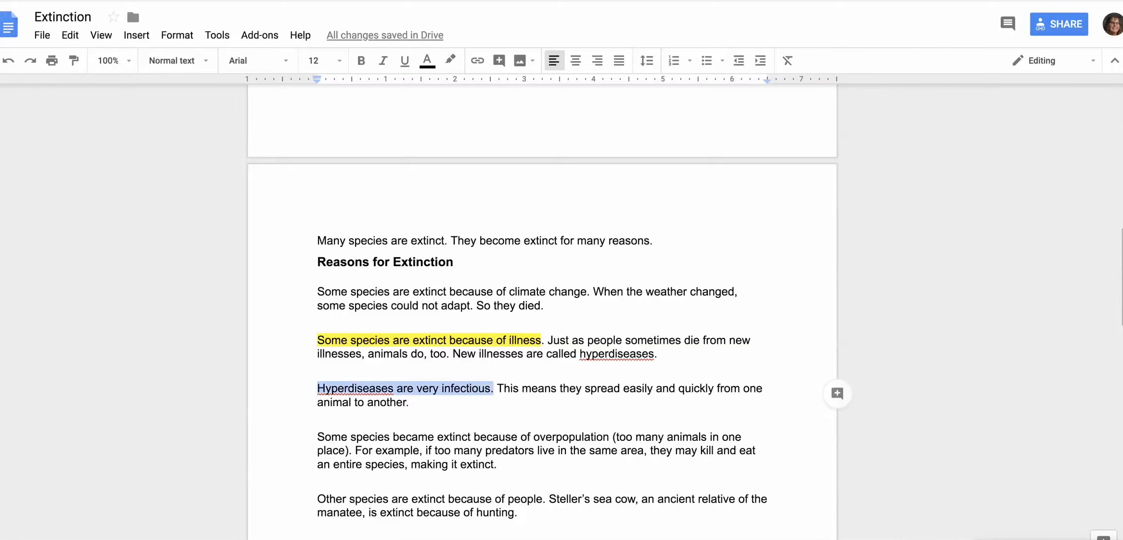
click(217, 35)
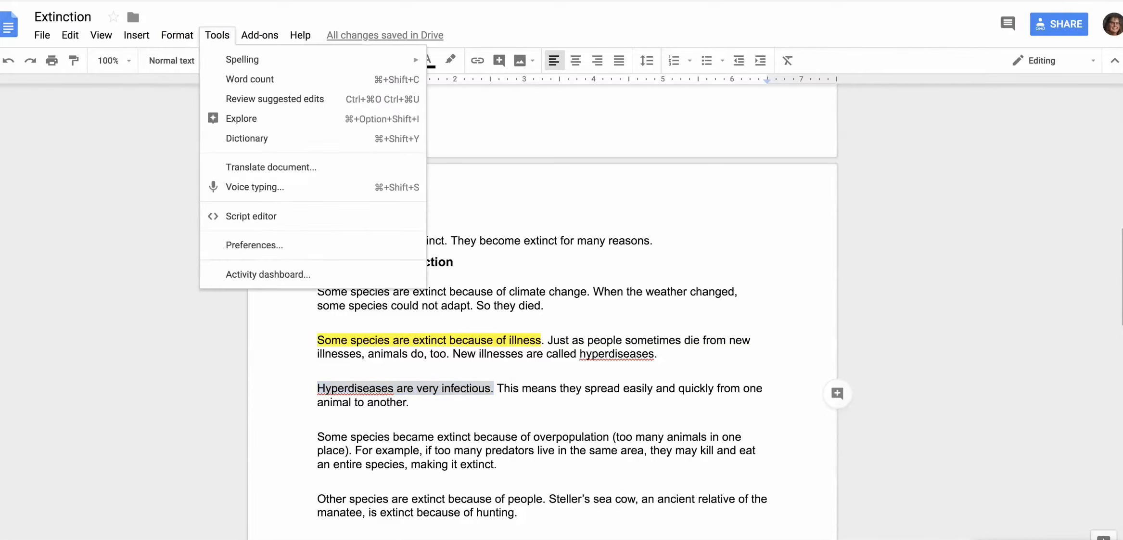
mouse_move(177, 35)
mouse_move(192, 59)
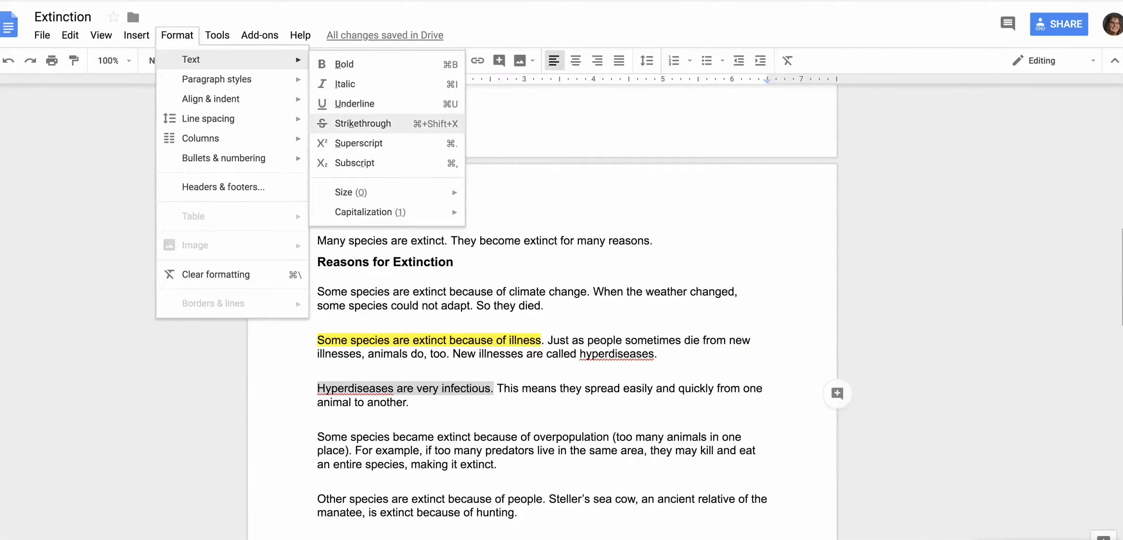
click(363, 123)
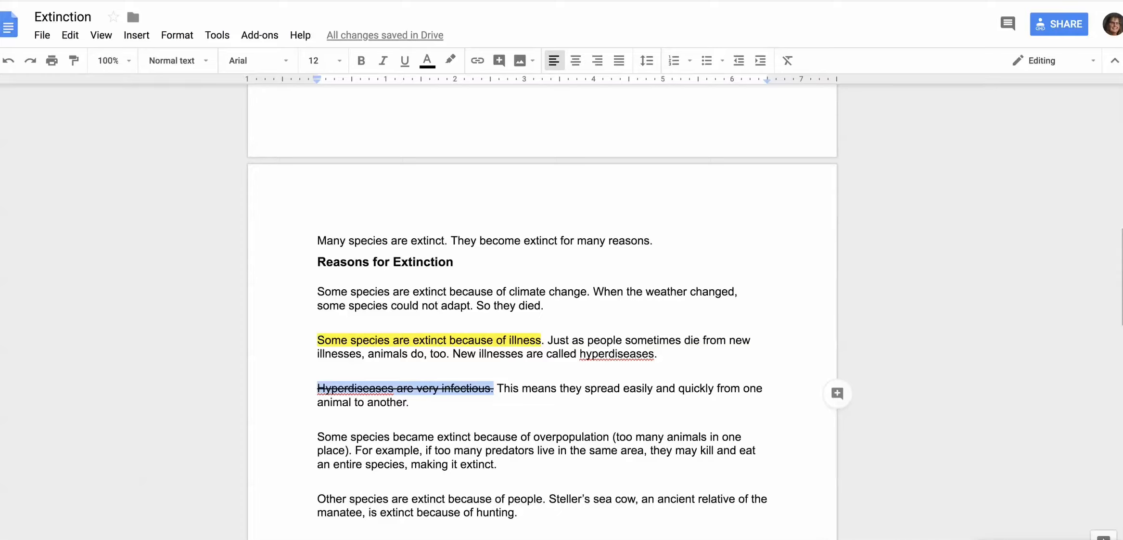
- Select the word "hyperdiseases" at the end of the illness paragraph and open the Explore research tool
click(580, 355)
drag(580, 354, 664, 356)
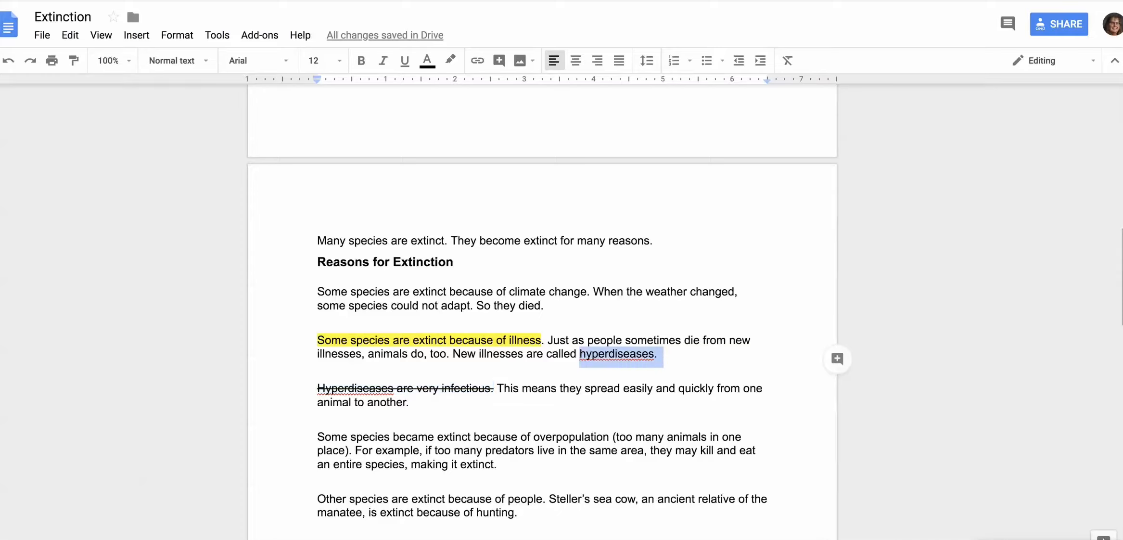
click(217, 35)
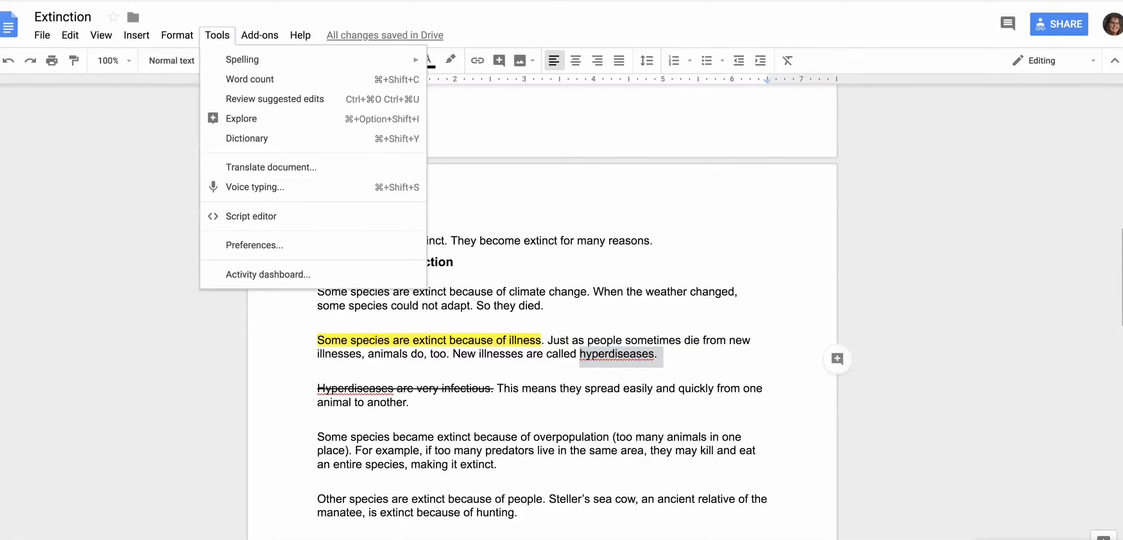
click(242, 118)
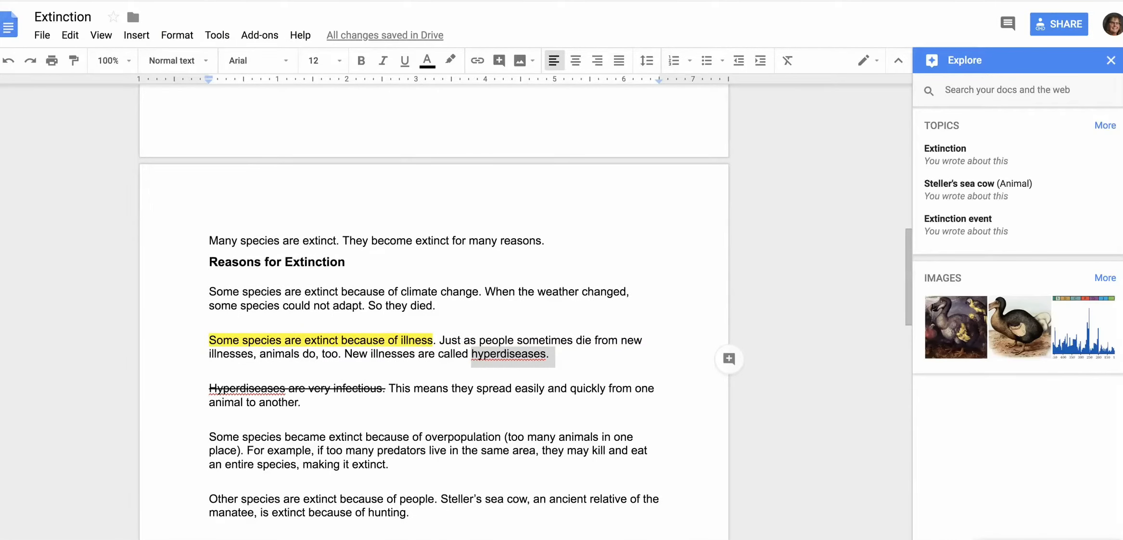
- Copy the word "hyperdiseases" from the illness paragraph and search for it in Explore
double_click(213, 374)
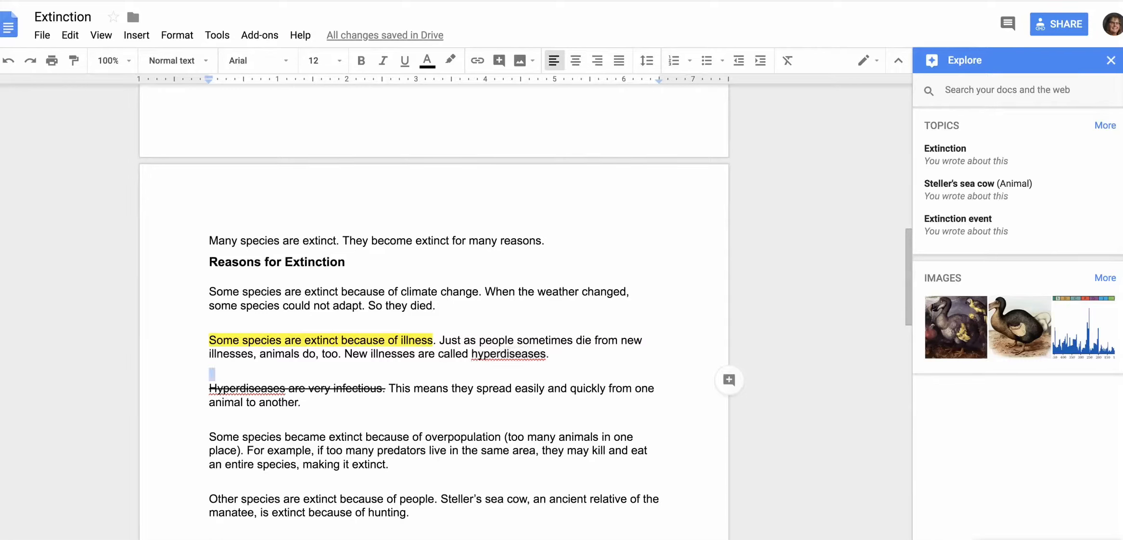
drag(546, 356, 471, 356)
key(ctrl+c)
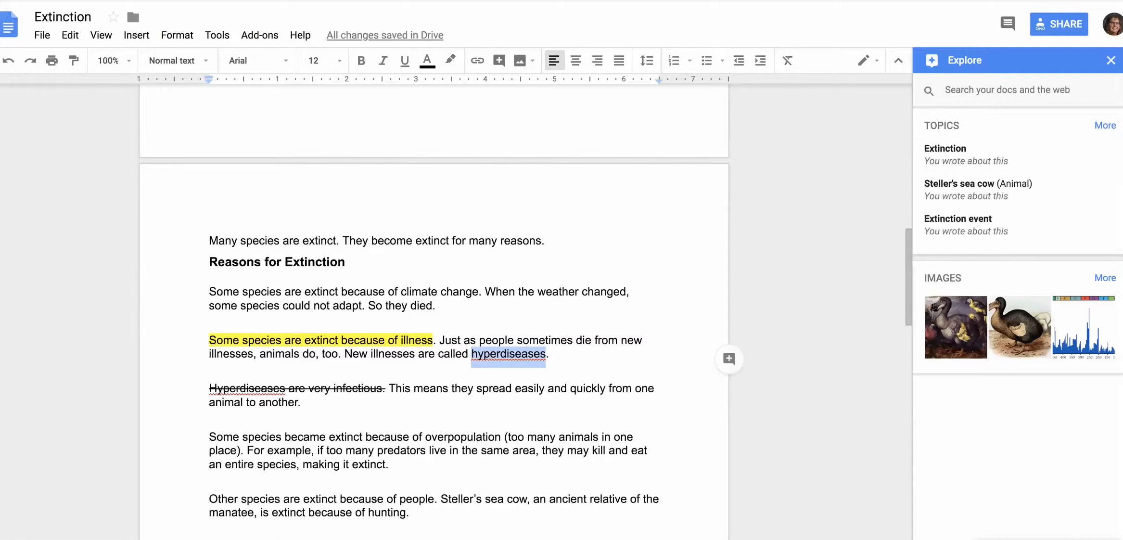
click(1007, 90)
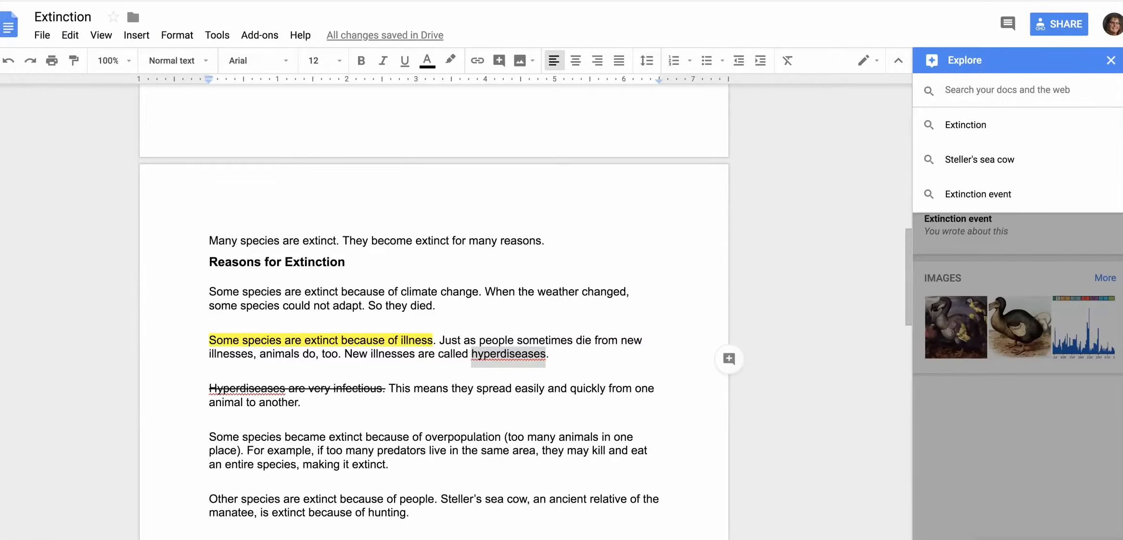
key(ctrl+v)
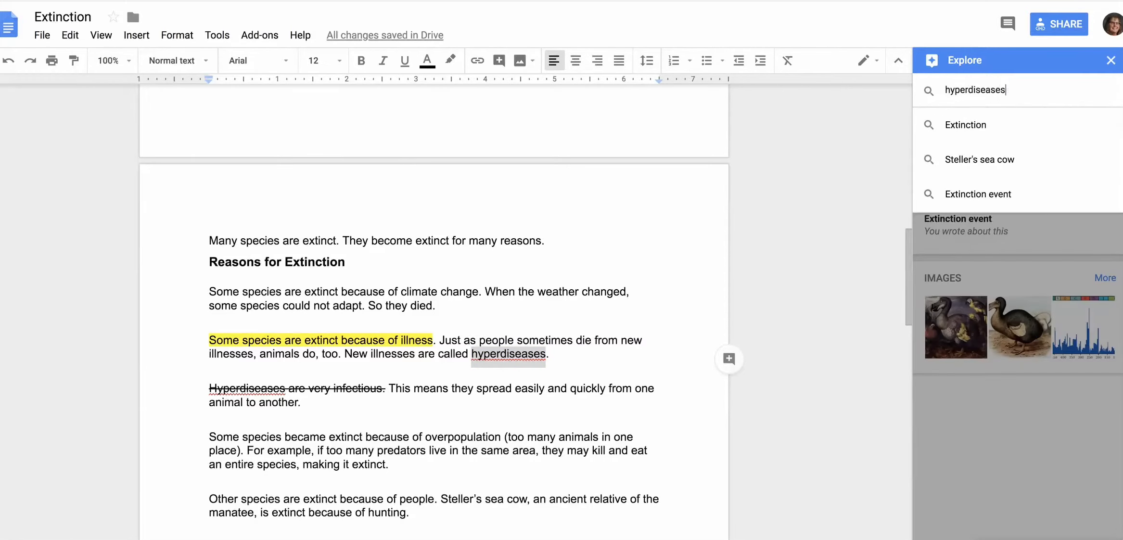
key(Return)
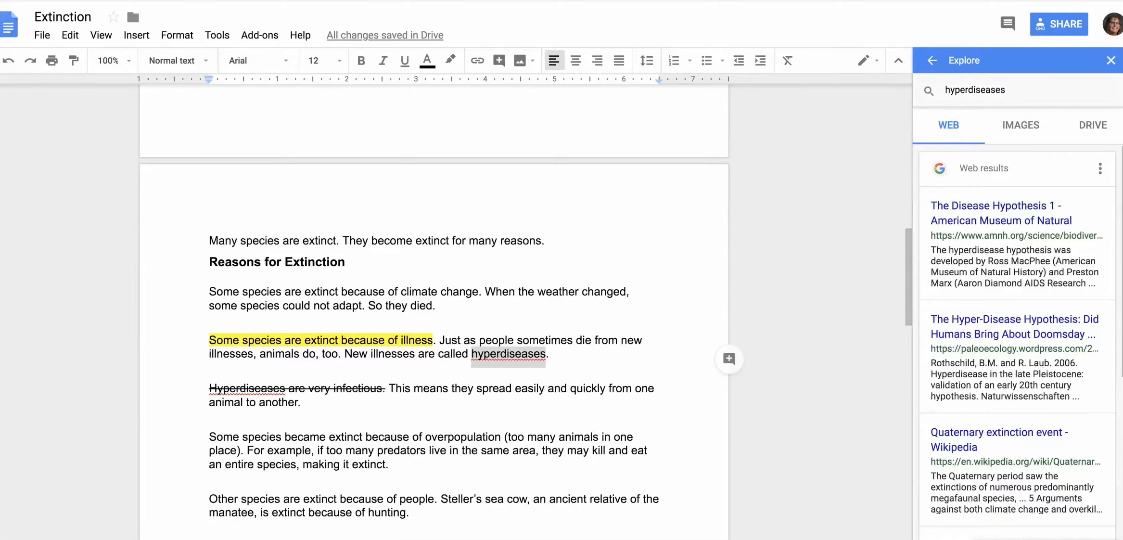
- Cite the web result "Death by hyperdisease | EurekAlert! Science News" as a footnote to "hyperdiseases" and check the footnote on the page
scroll(1017, 342, down, 3)
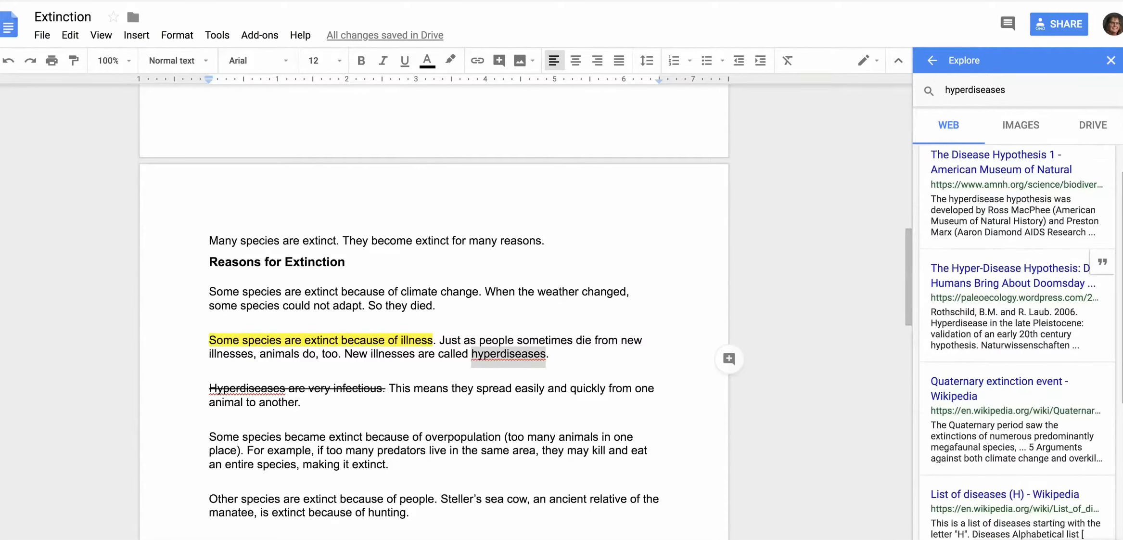
scroll(1017, 341, down, 4)
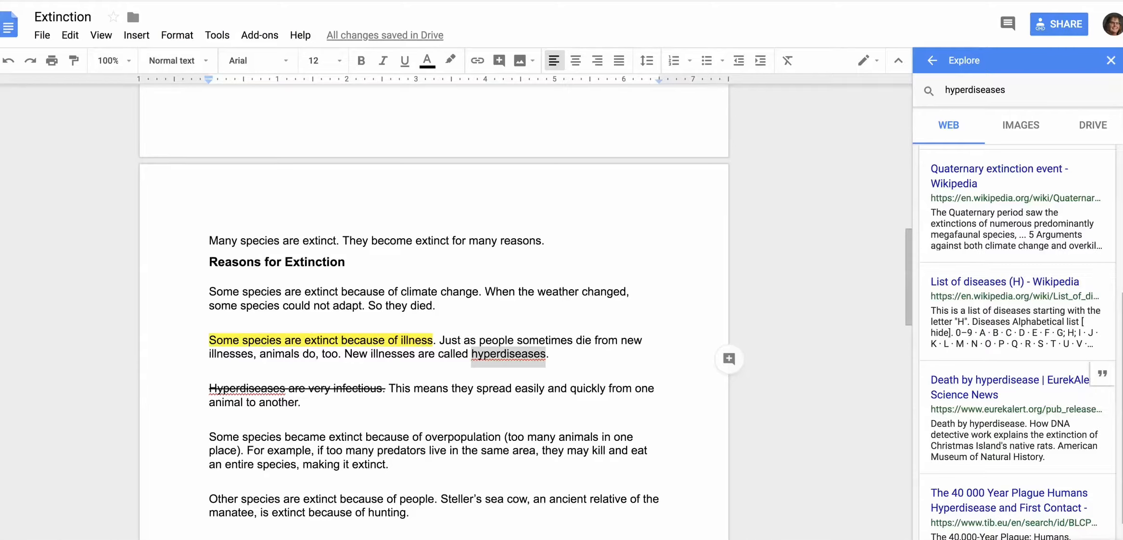
click(1103, 374)
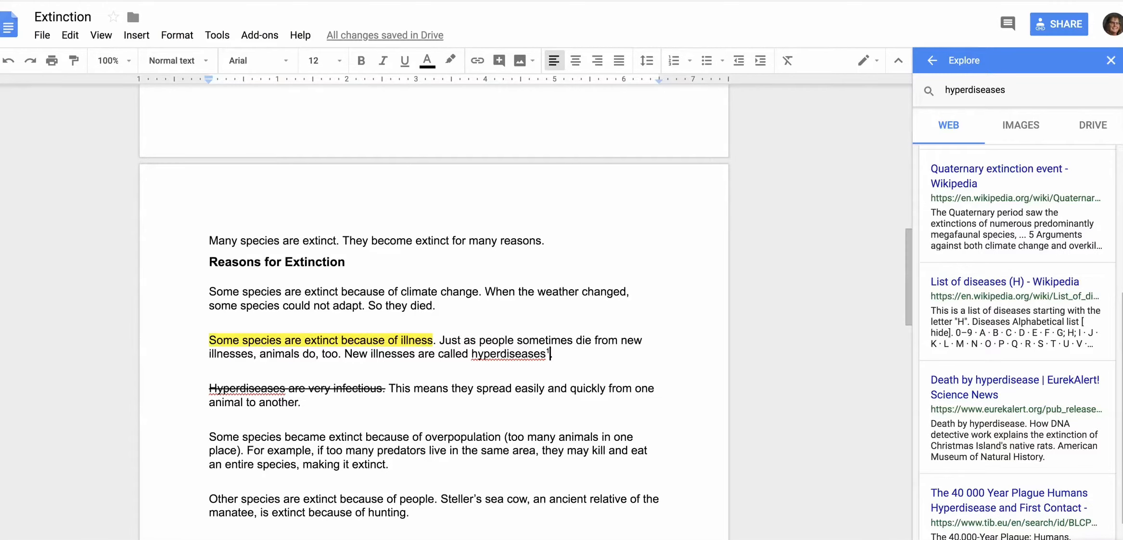
scroll(434, 308, down, 9)
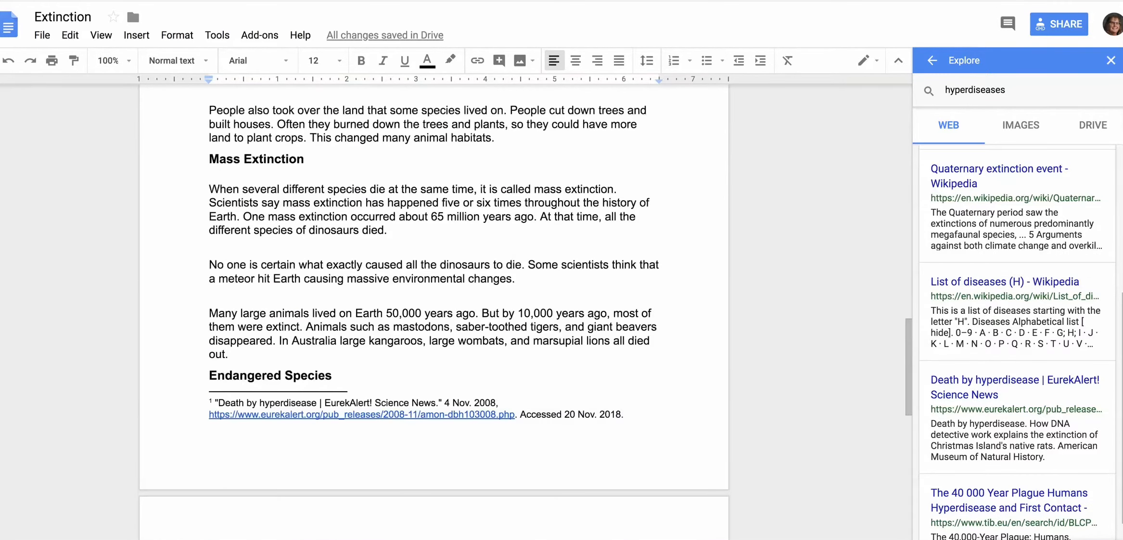
scroll(434, 308, up, 3)
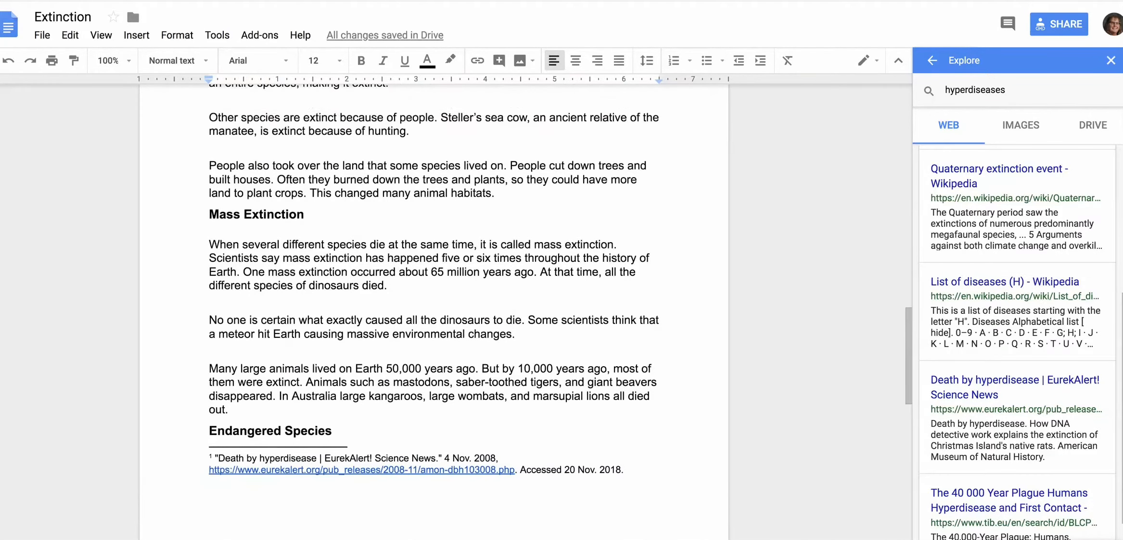
scroll(434, 308, up, 4)
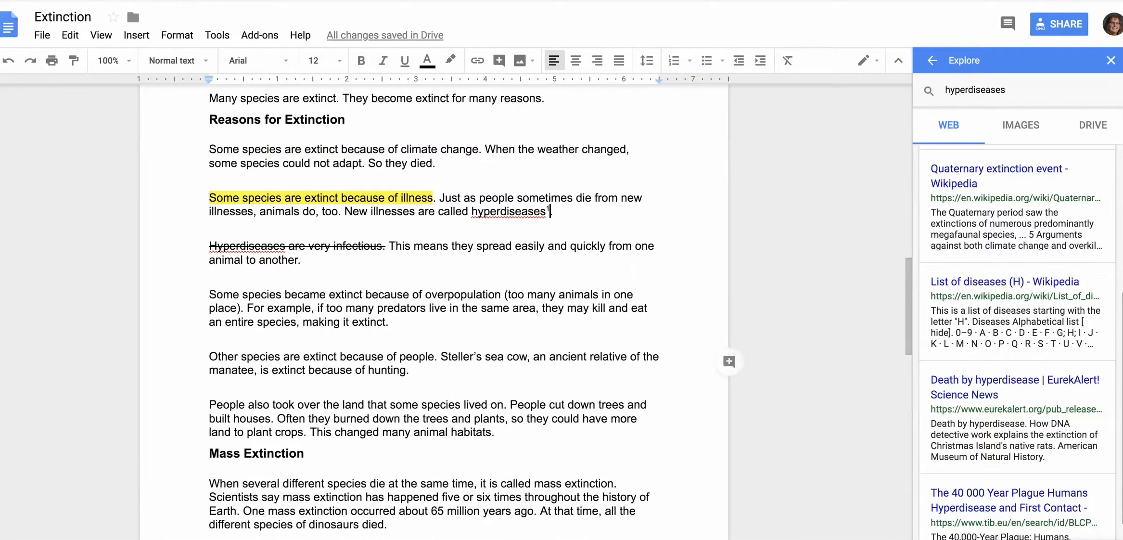
- Open the Wikipedia result "Quaternary extinction event" from the web results, then close it to return to the document
click(1102, 163)
click(999, 169)
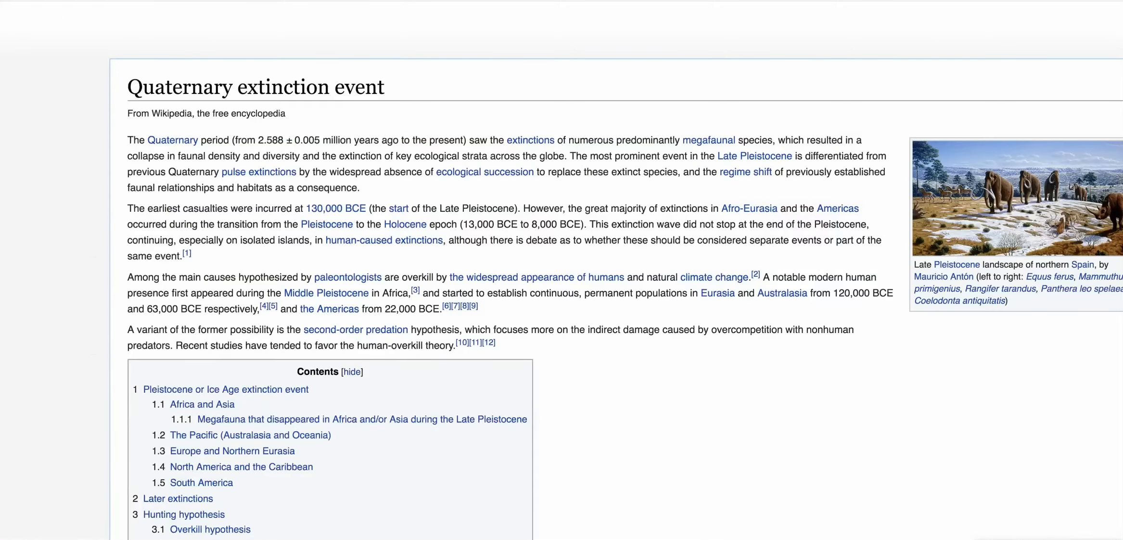
key(super+w)
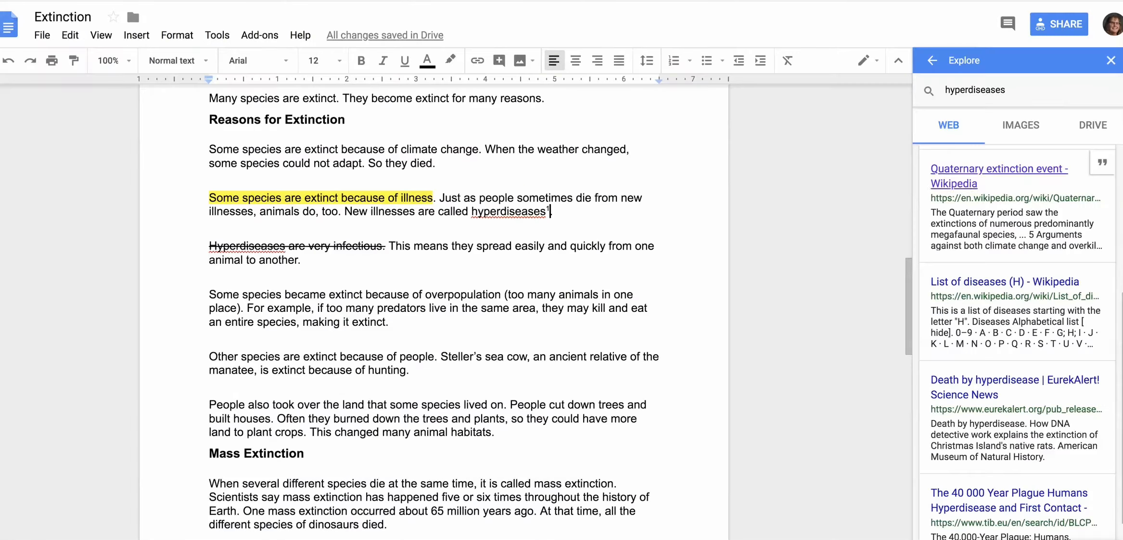
- Review the remaining web results for "hyperdiseases" and show the image results for the same search
scroll(1018, 433, up, 2)
scroll(1018, 337, up, 3)
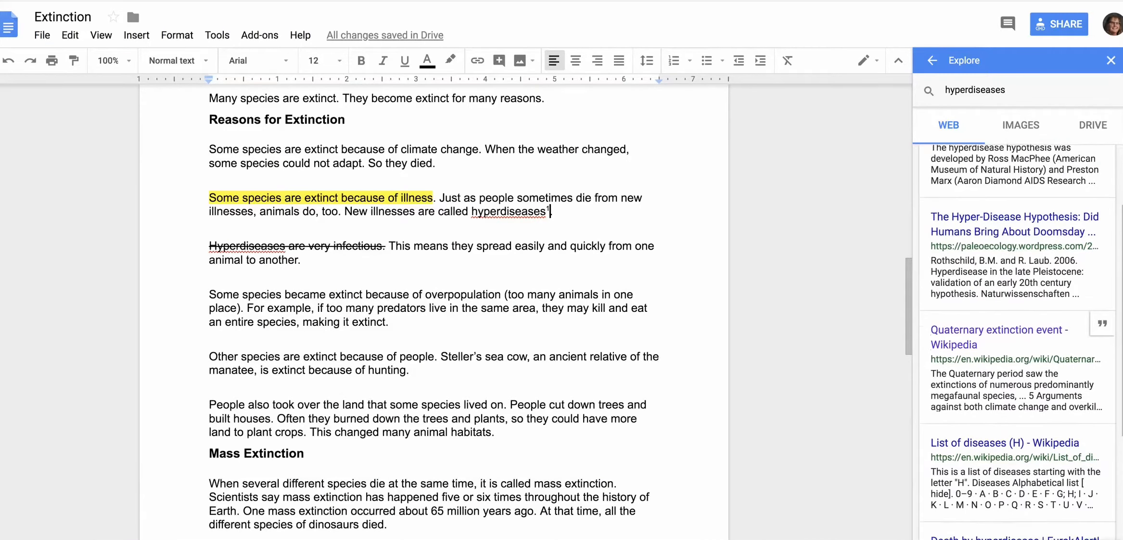
click(1021, 125)
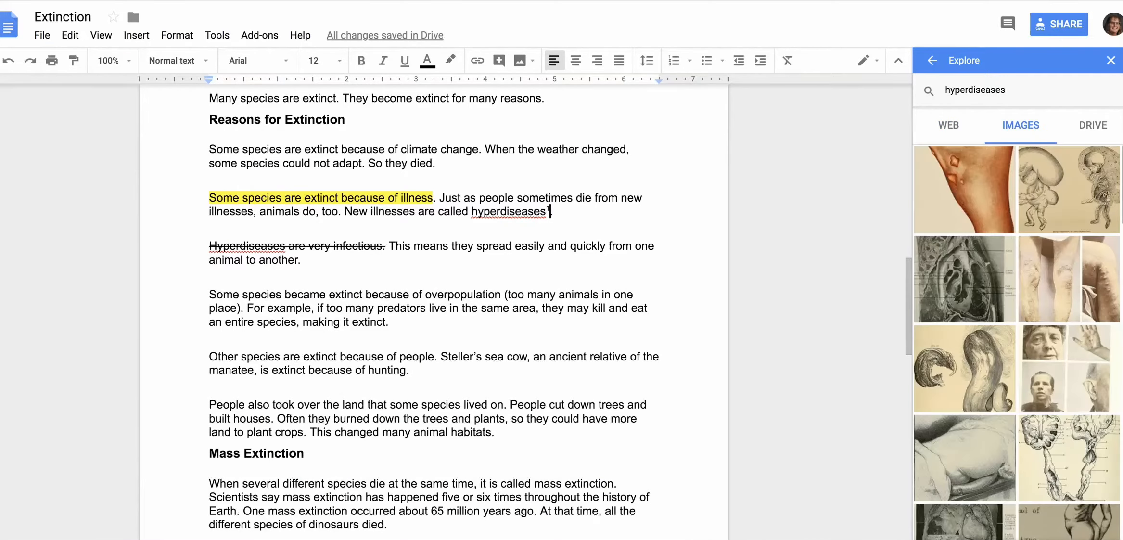
- Insert the first image result inside the word "hyperdiseases" in the illness paragraph, check its placement, and return Explore to its start page
mouse_move(984, 178)
drag(962, 188, 511, 212)
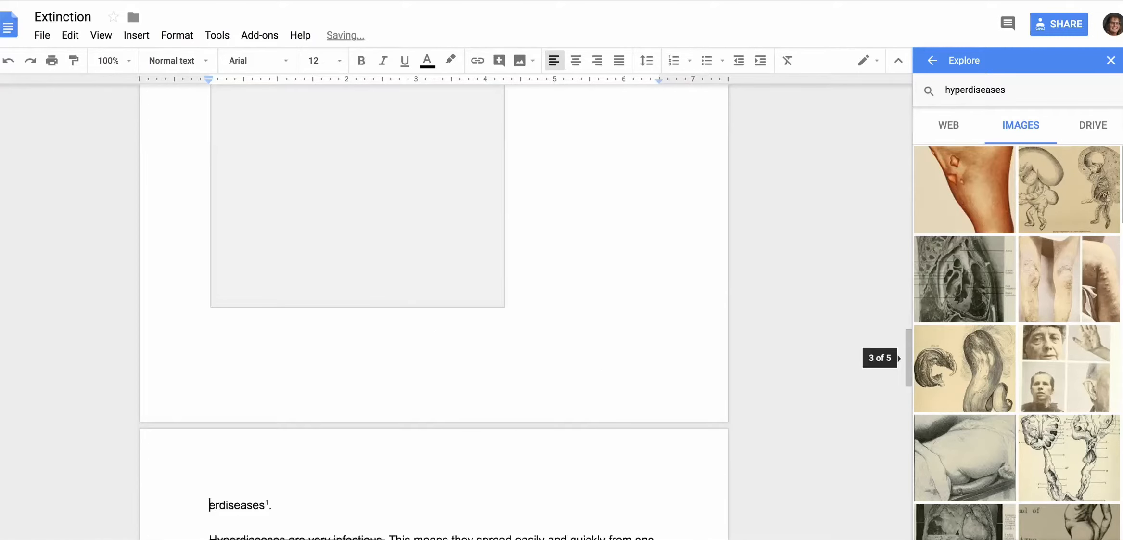
scroll(358, 313, up, 5)
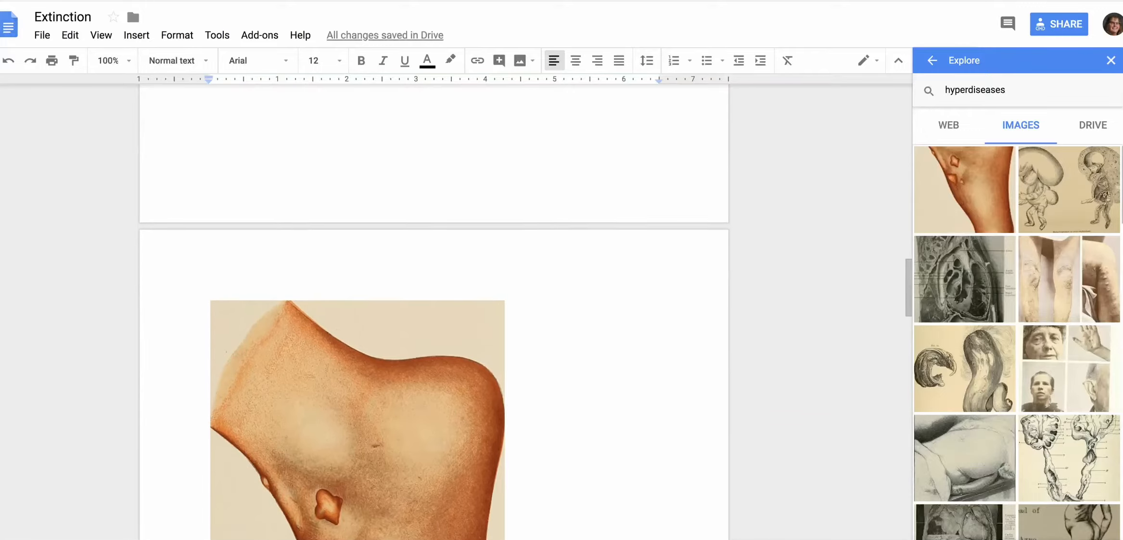
scroll(434, 313, up, 10)
scroll(433, 313, up, 6)
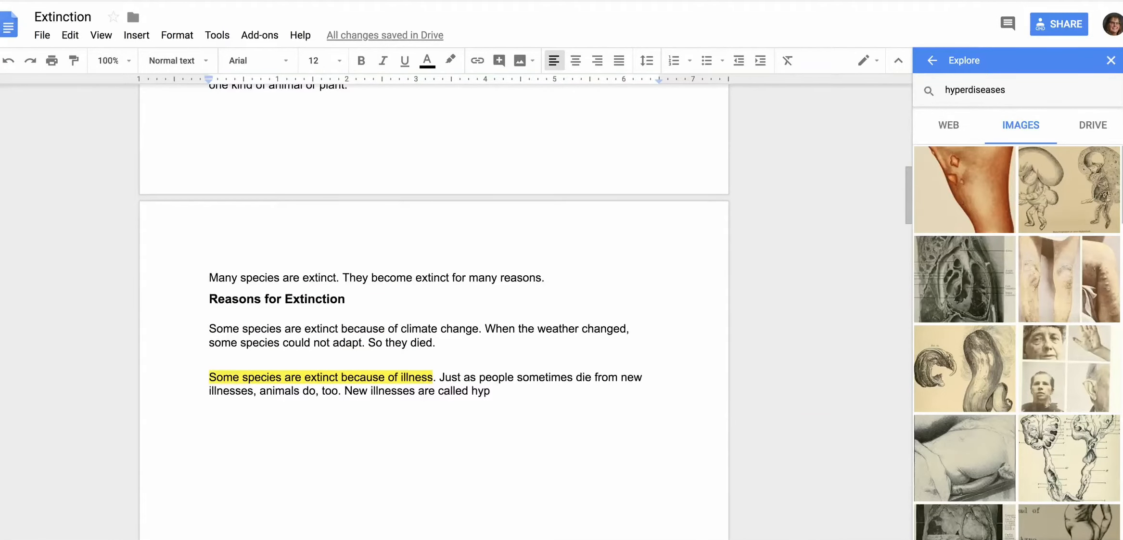
scroll(433, 313, up, 3)
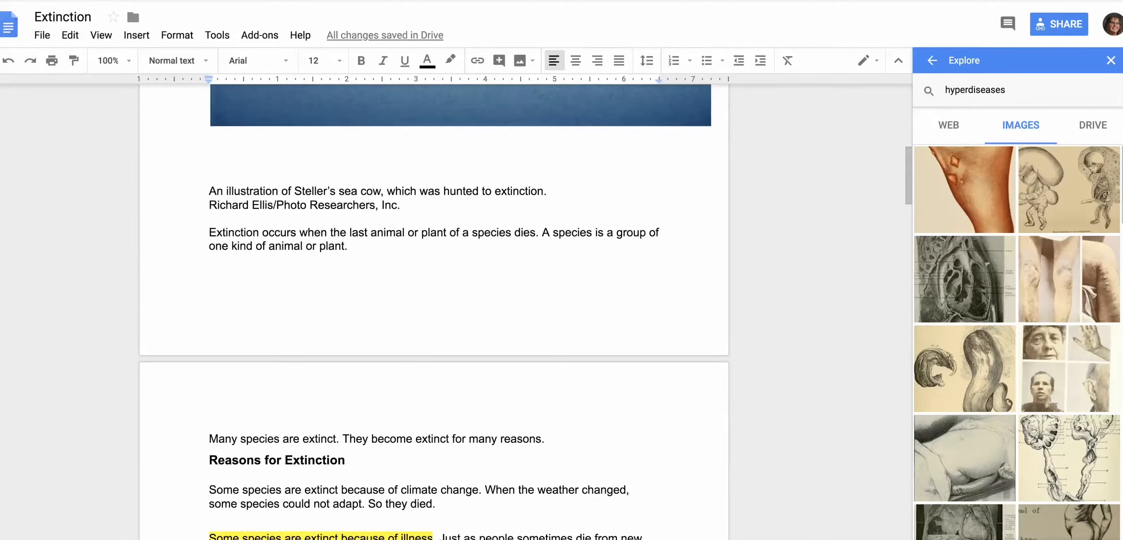
scroll(433, 308, up, 3)
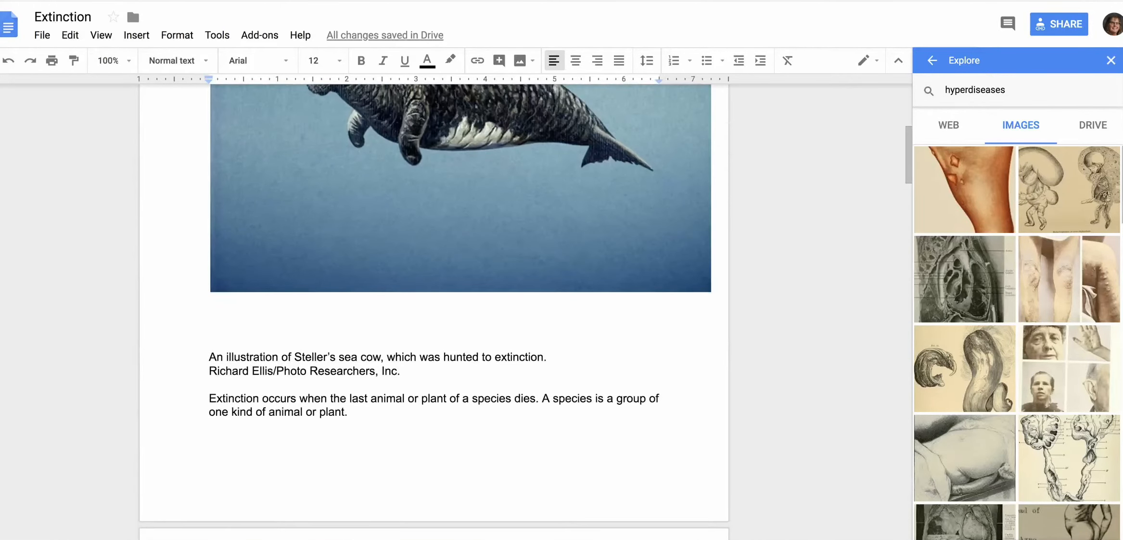
click(964, 61)
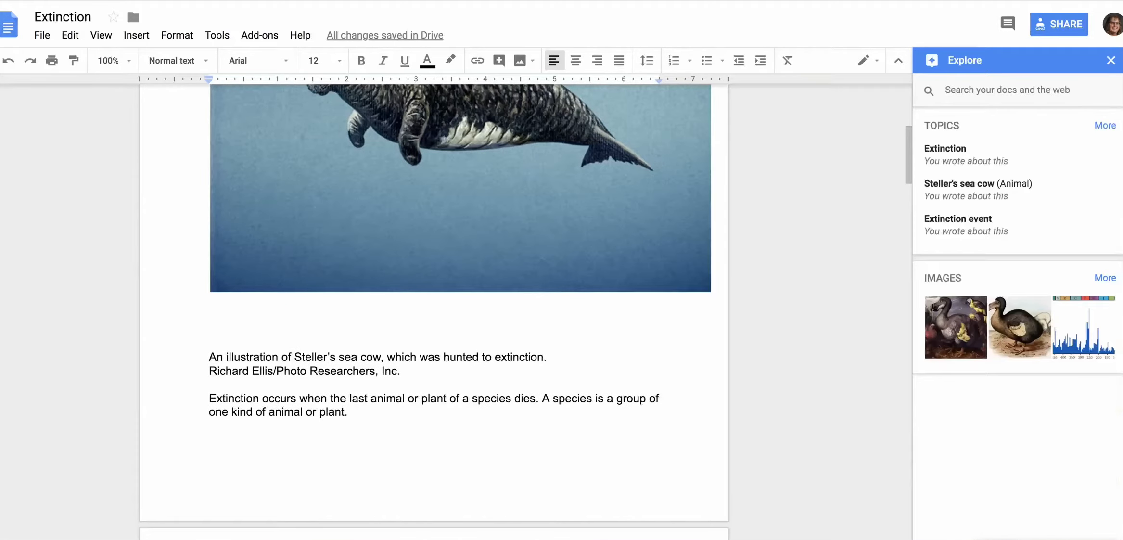
- Insert a table of two columns and four rows on a new line below the Gale Document Number line
scroll(433, 308, down, 15)
scroll(433, 308, down, 20)
scroll(433, 308, down, 2)
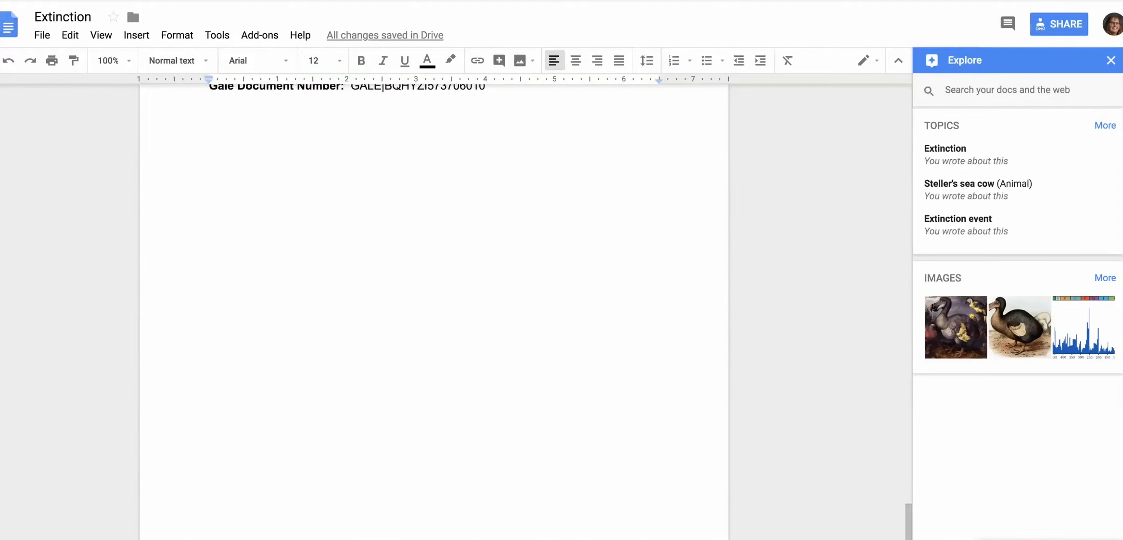
click(209, 88)
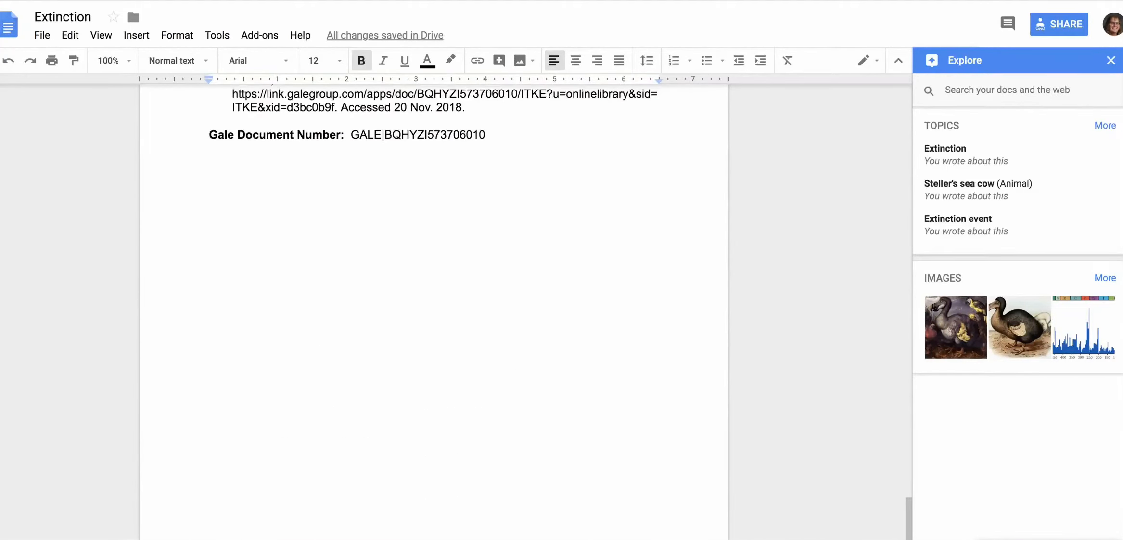
double_click(487, 135)
click(487, 136)
key(Return)
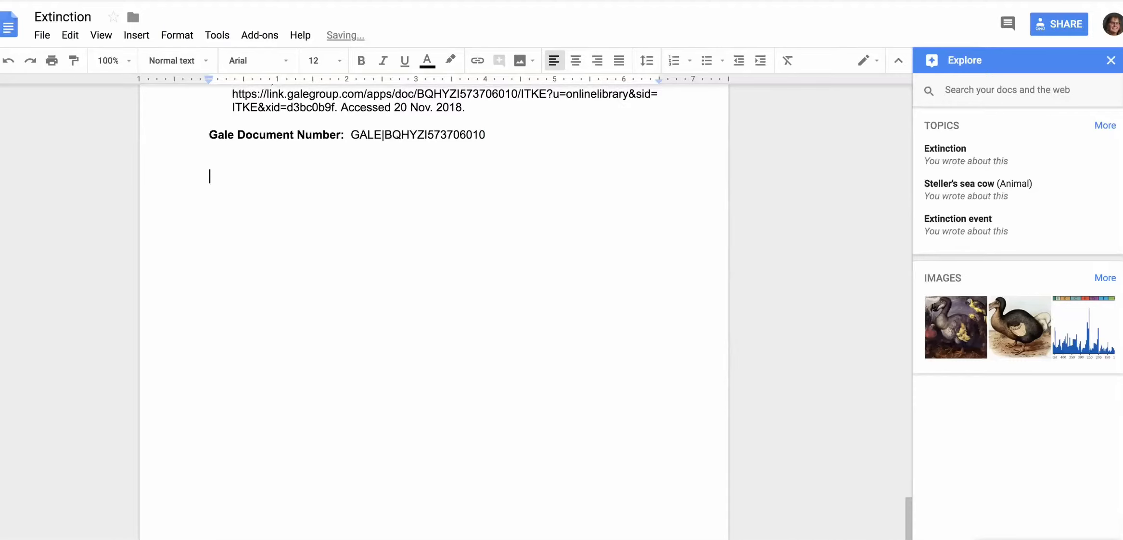
click(136, 35)
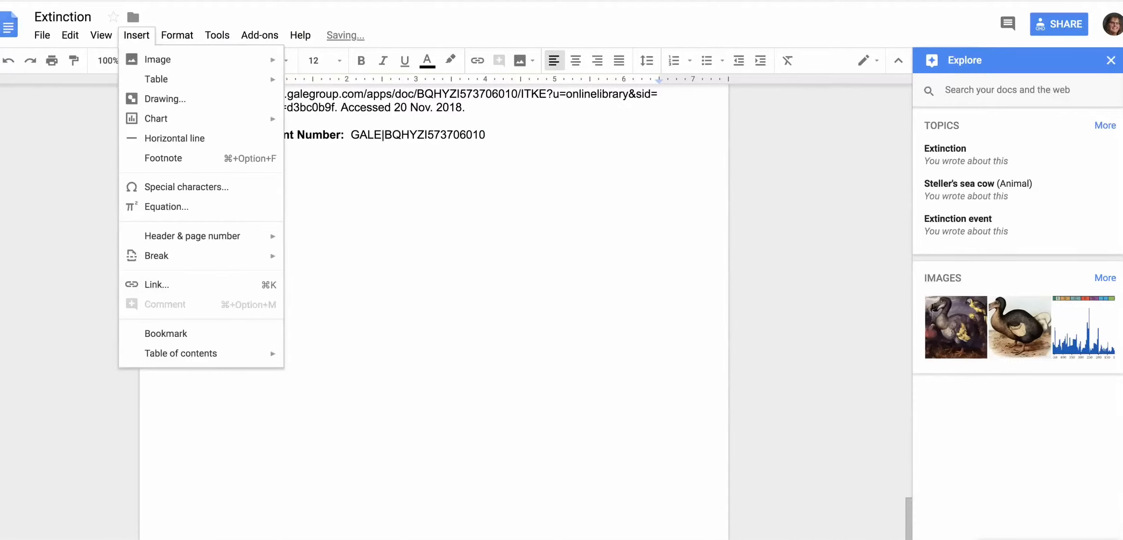
mouse_move(164, 79)
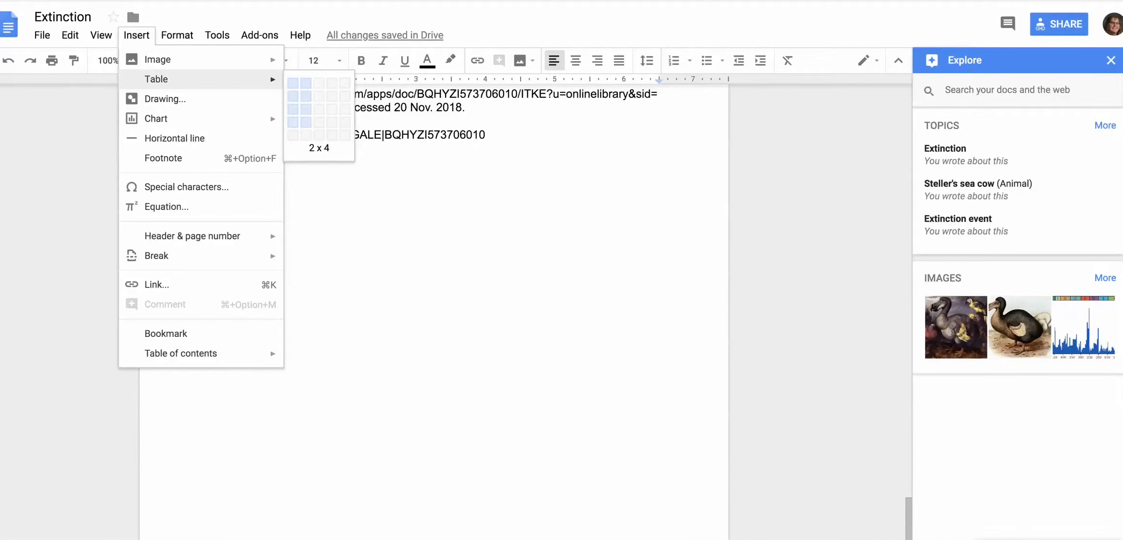
click(306, 122)
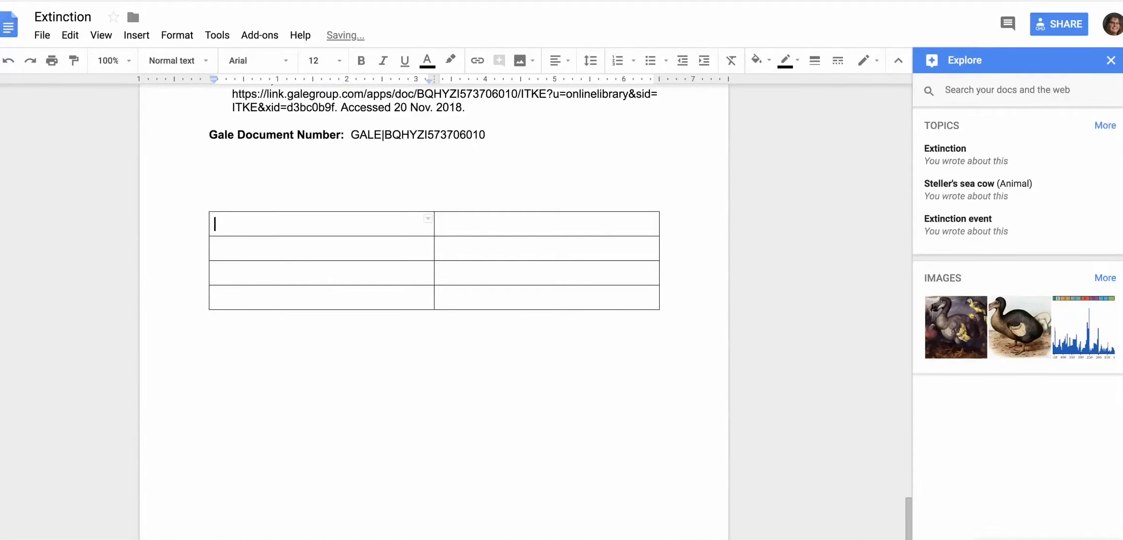
- Label the table's column headings "Quote the article" and "In your words"
text(Quote the ar)
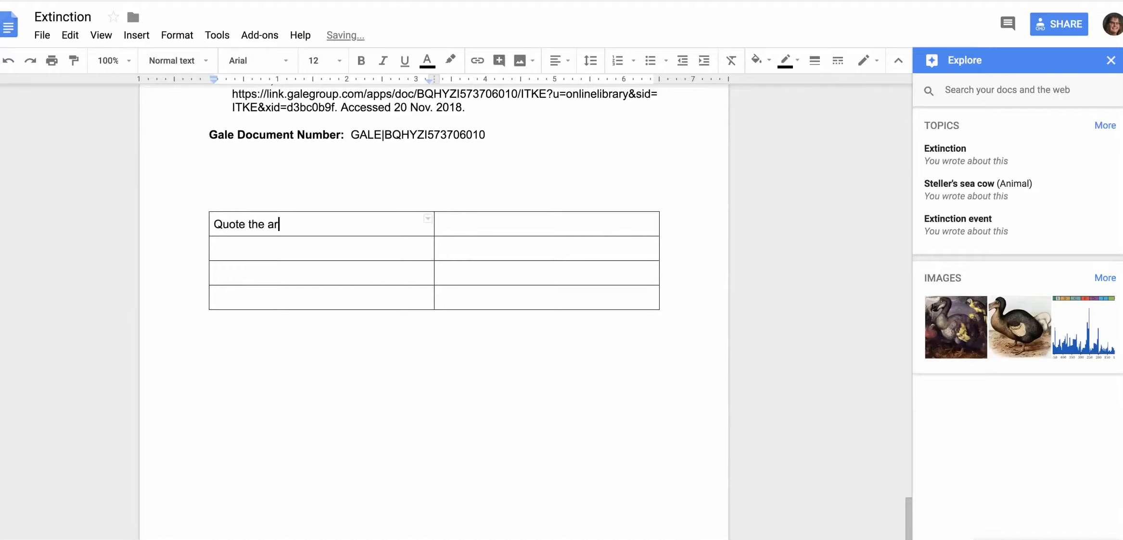
text(ticle)
key(Tab)
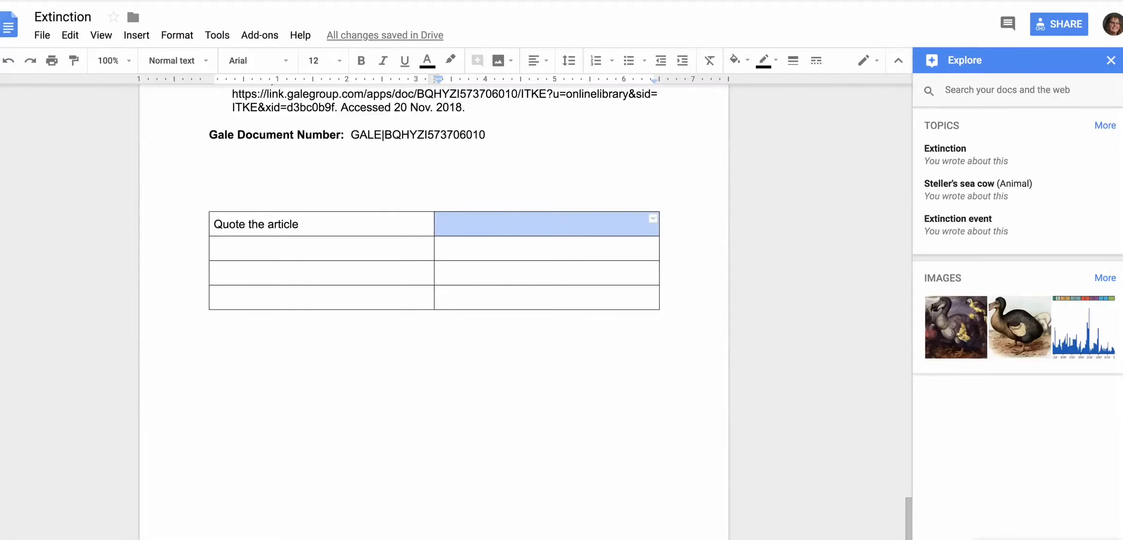
text(In your words)
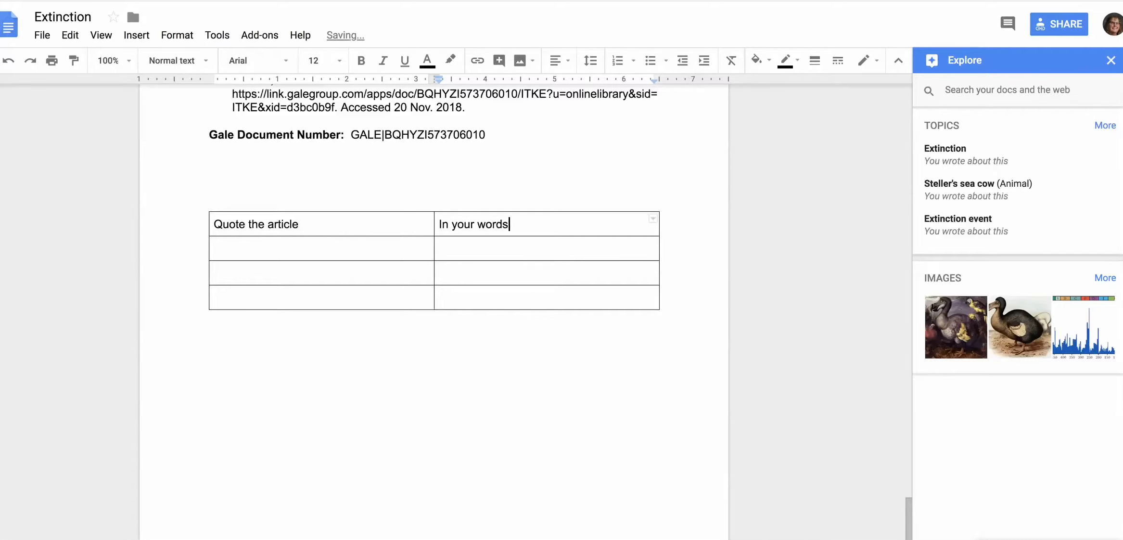
- Copy the sentences from "Many large animals lived on Earth" through "most of them were extinct." into the cell below "Quote the article"
scroll(433, 312, up, 15)
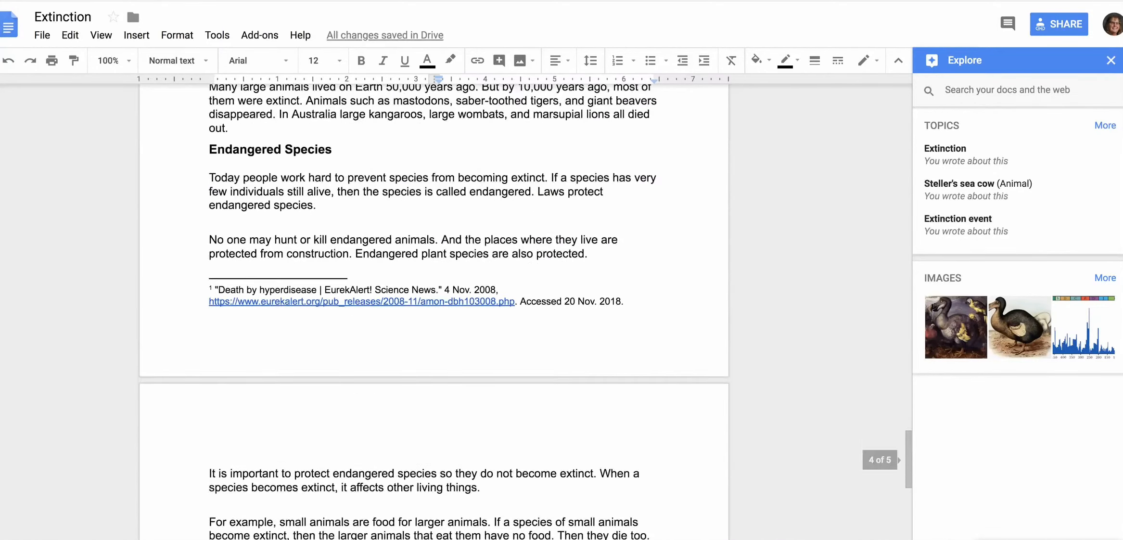
drag(209, 164, 302, 178)
key(ctrl+c)
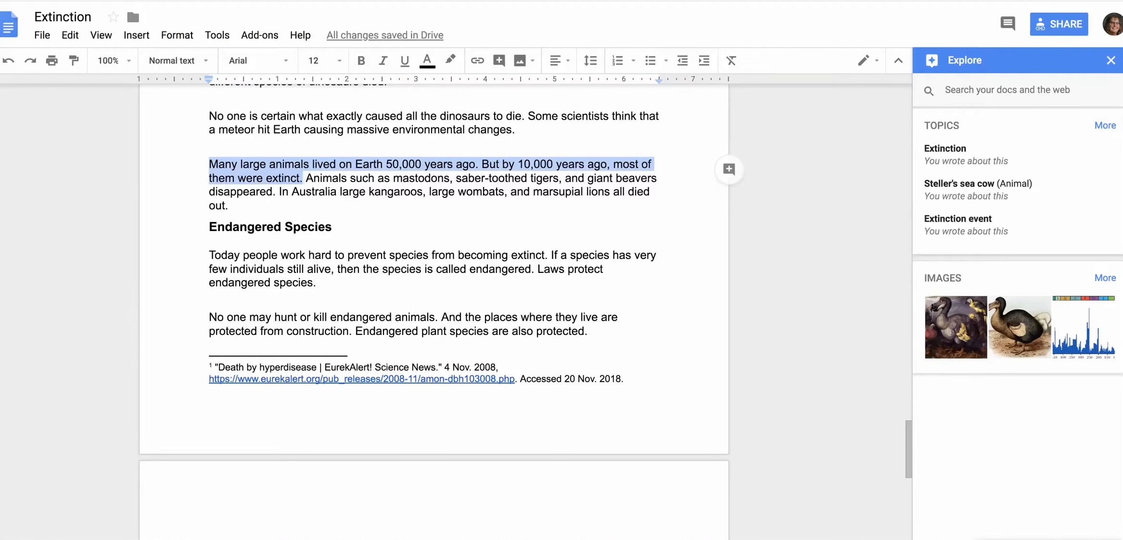
scroll(258, 429, down, 15)
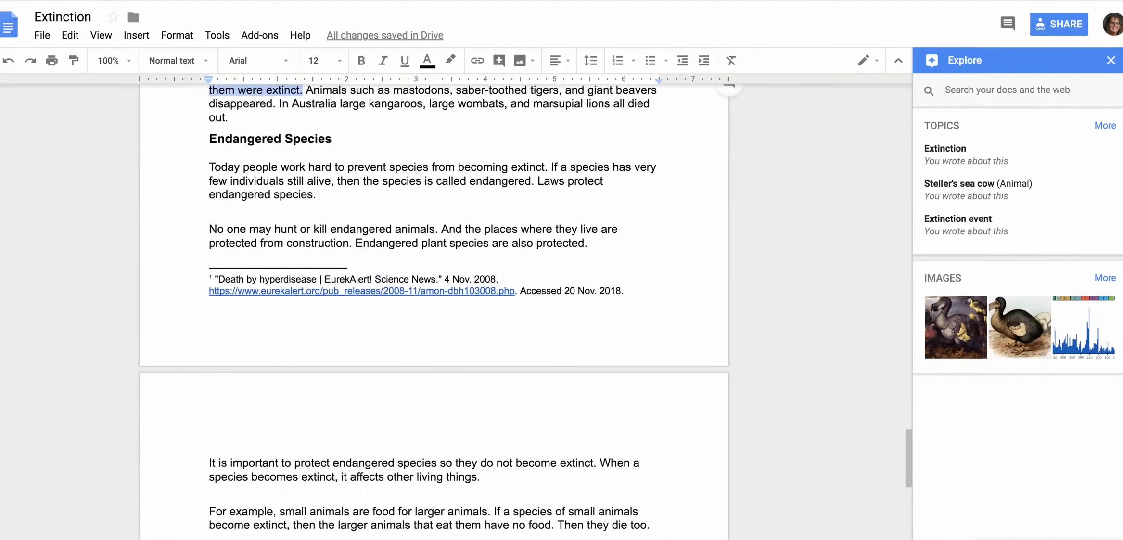
click(258, 417)
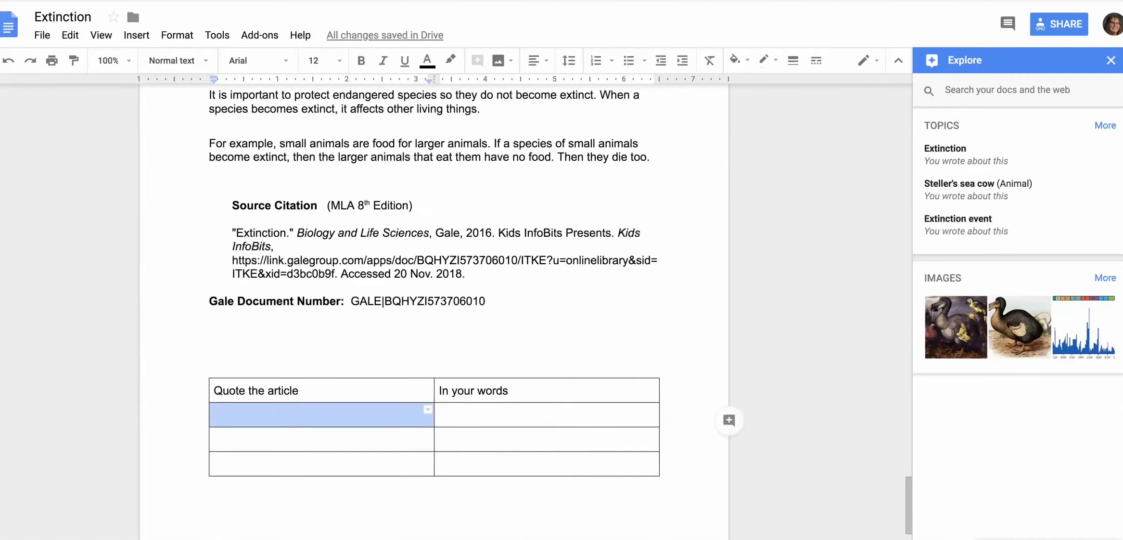
key(ctrl+v)
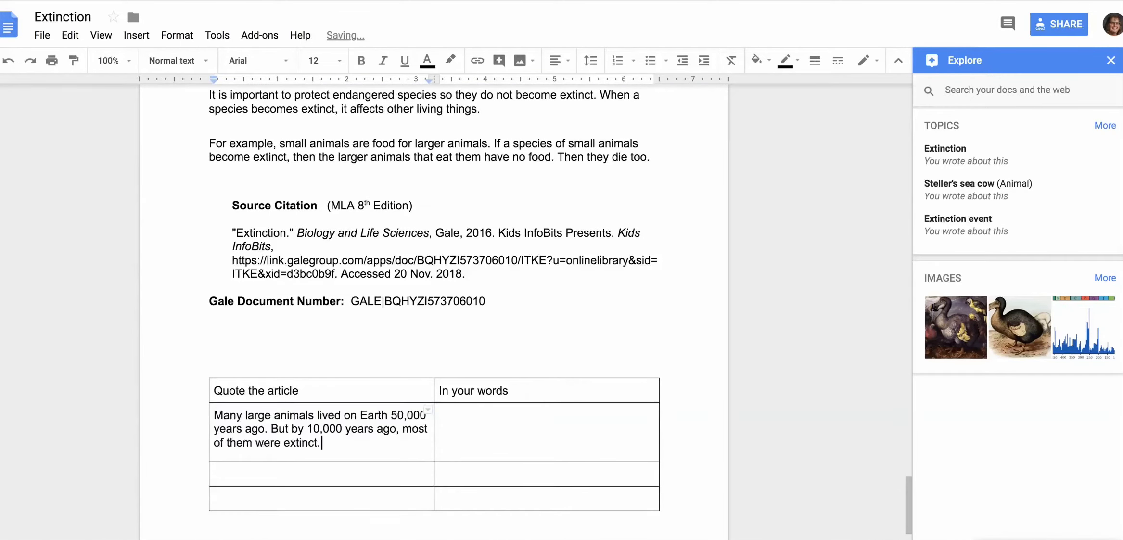
- Append "-Kids Info Bits" to the "Quote the article" heading in the table
double_click(303, 391)
click(303, 390)
text(-Kids Info Bits)
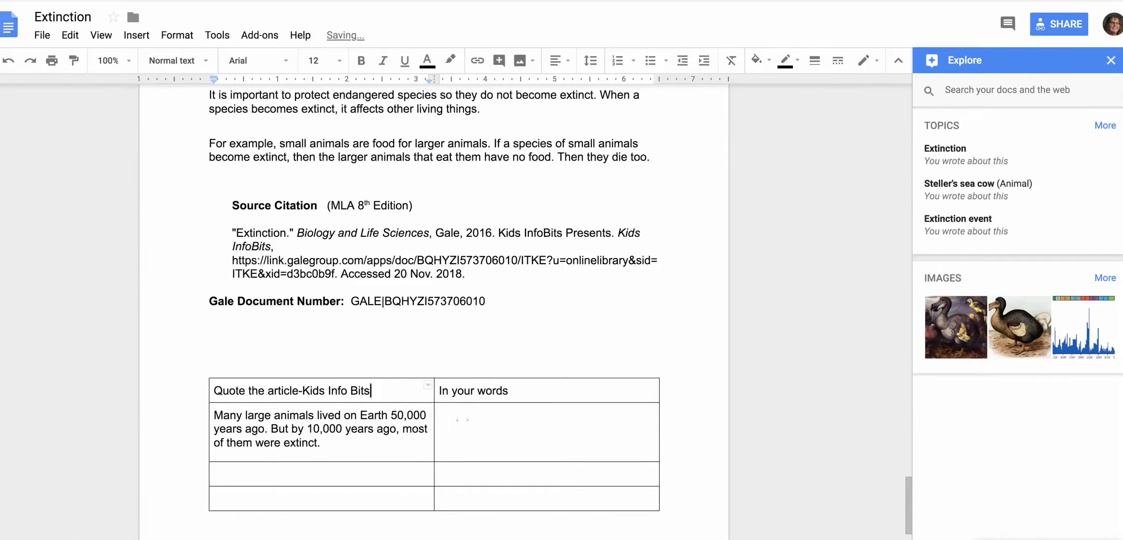
- Copy the word "extinct" from the quoted text in the table and search for it in Explore
double_click(520, 415)
click(482, 416)
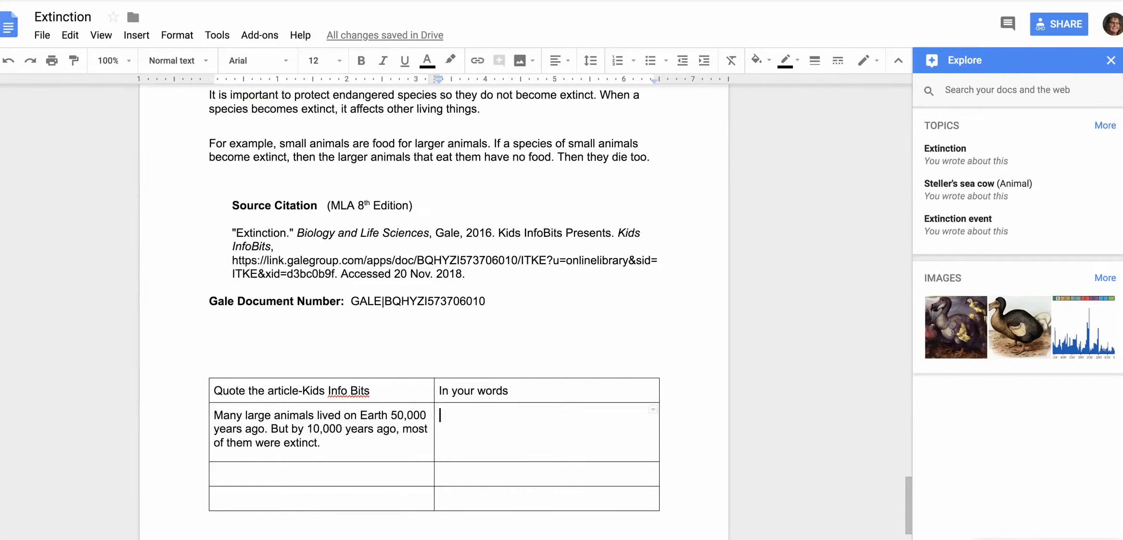
drag(318, 443, 283, 443)
key(super+c)
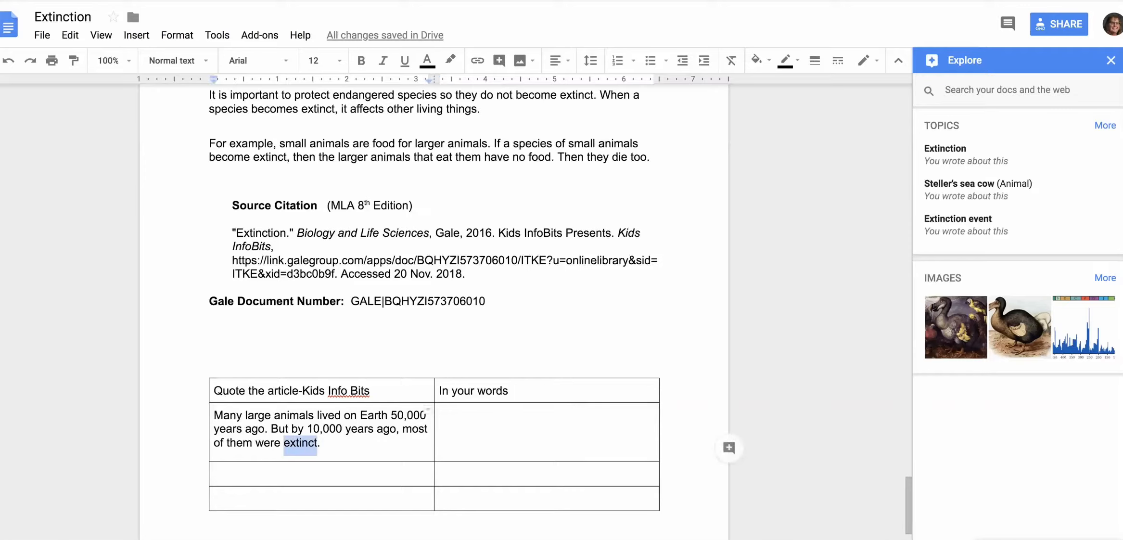
click(1007, 90)
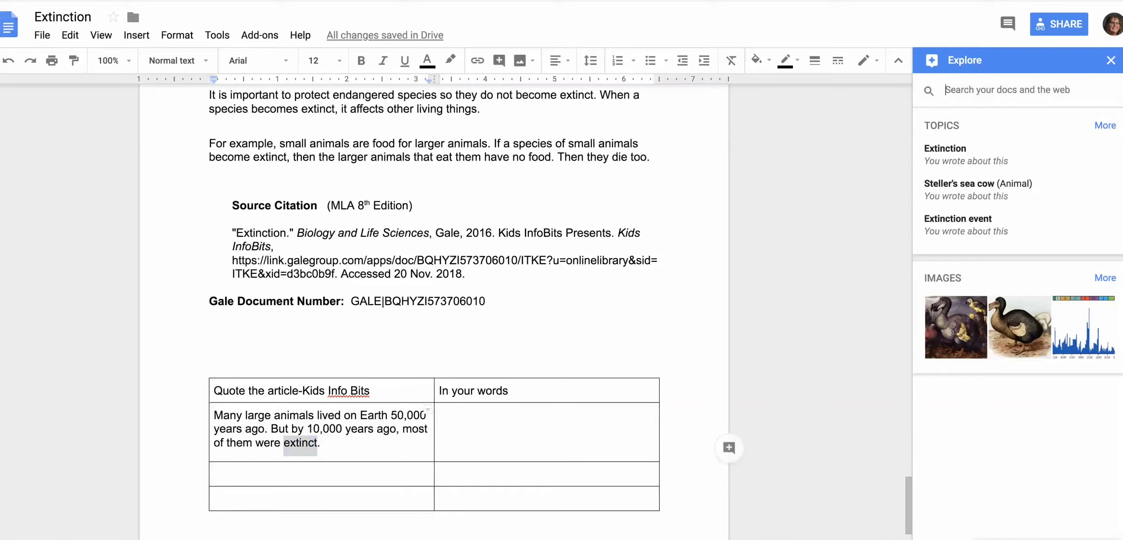
key(super+v)
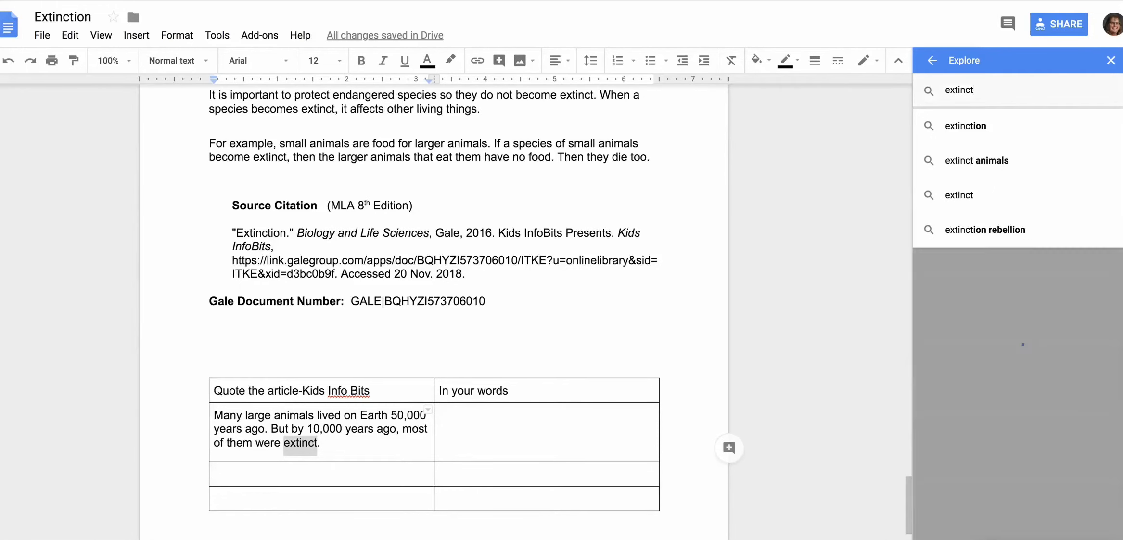
key(Return)
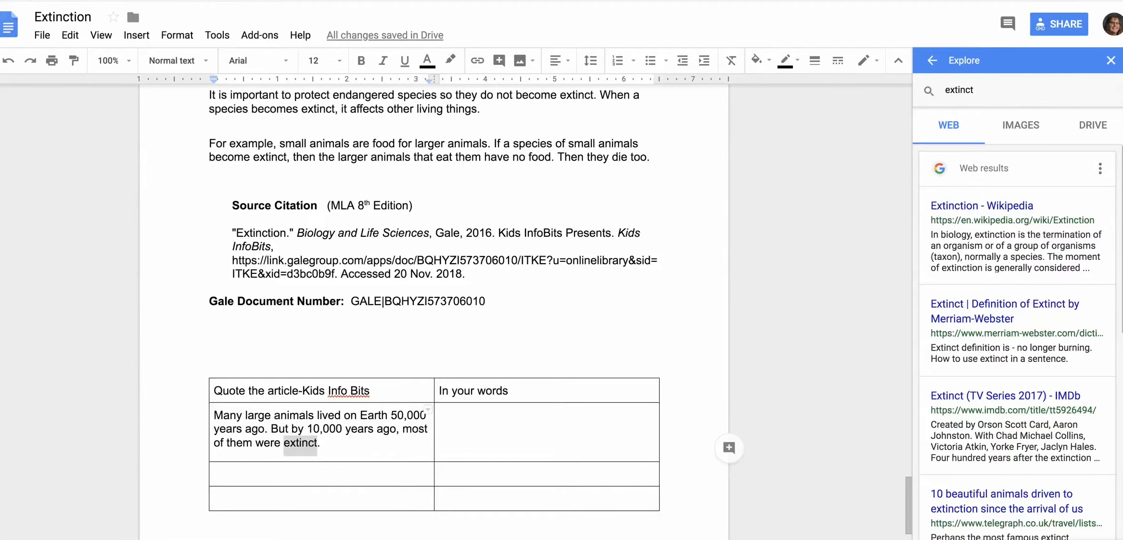
- Enter "Live no more" in the cell below "In your words", beside the quoted sentences
click(448, 415)
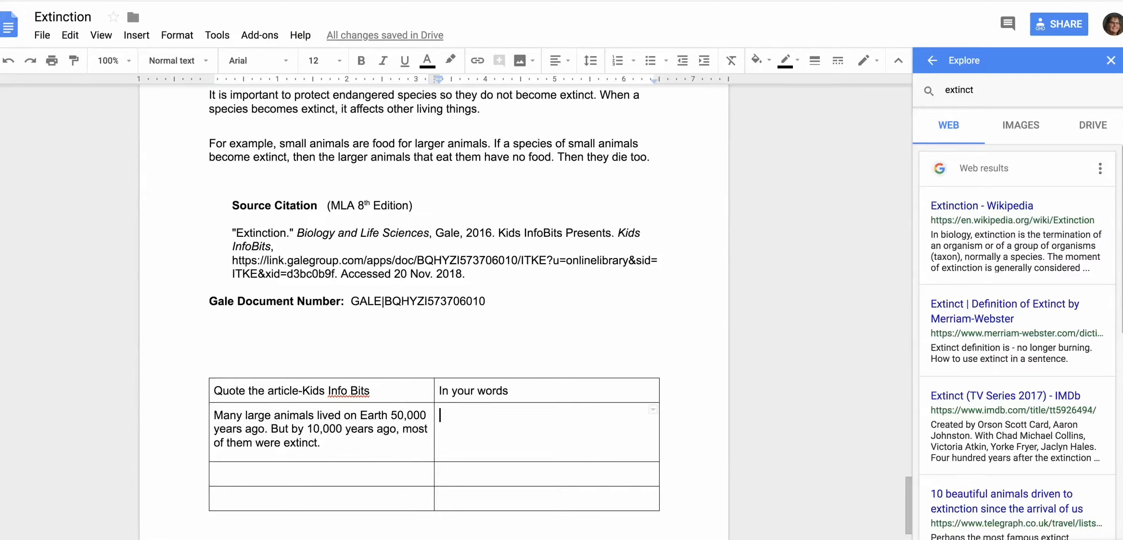
text(Live no more)
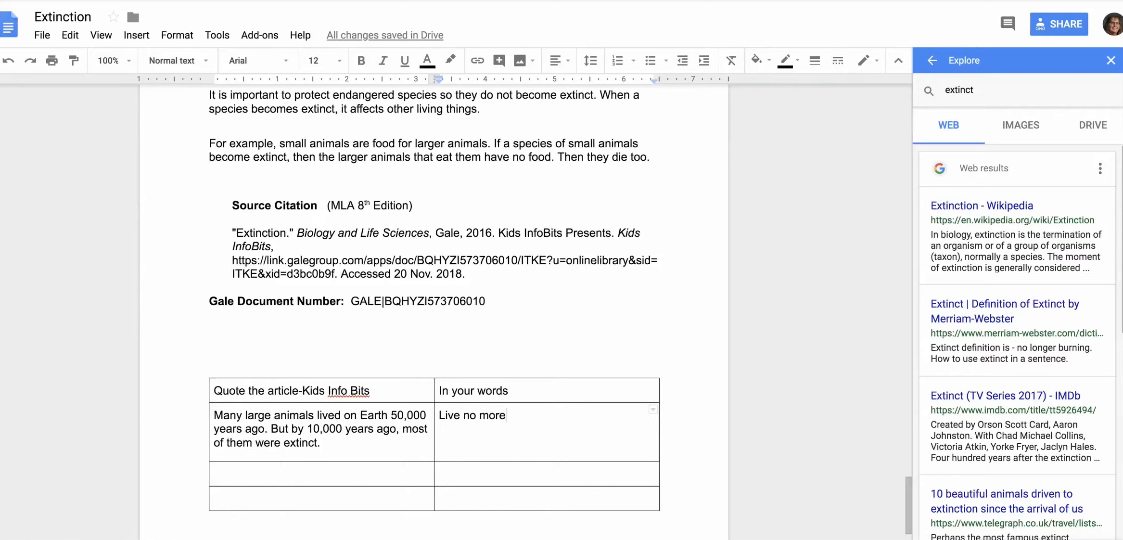
- Review the annotated article from its beginning through the highlighted sentence under "Reasons for Extinction"
scroll(434, 313, up, 15)
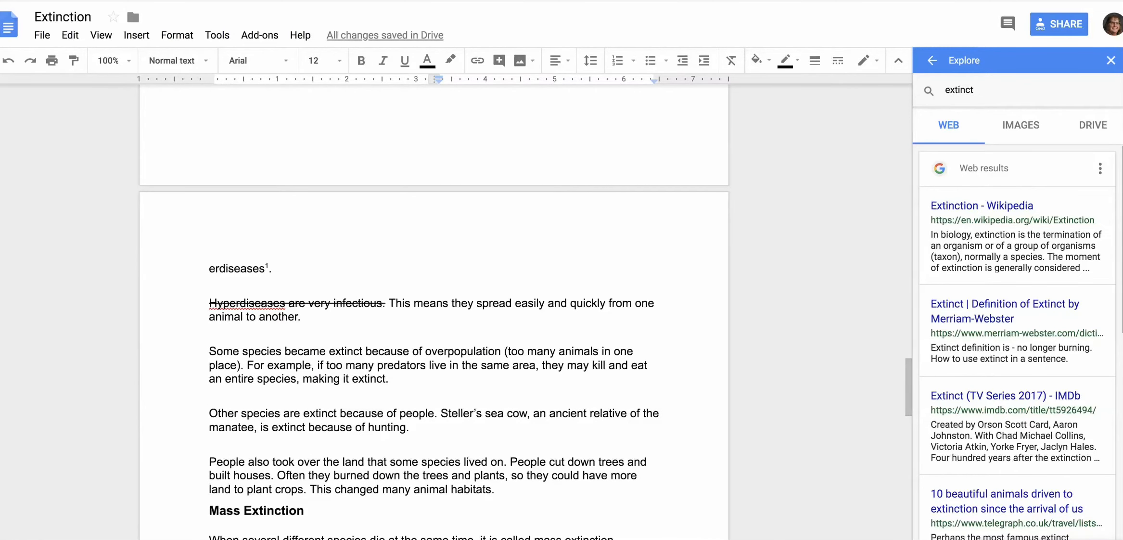
scroll(433, 313, up, 15)
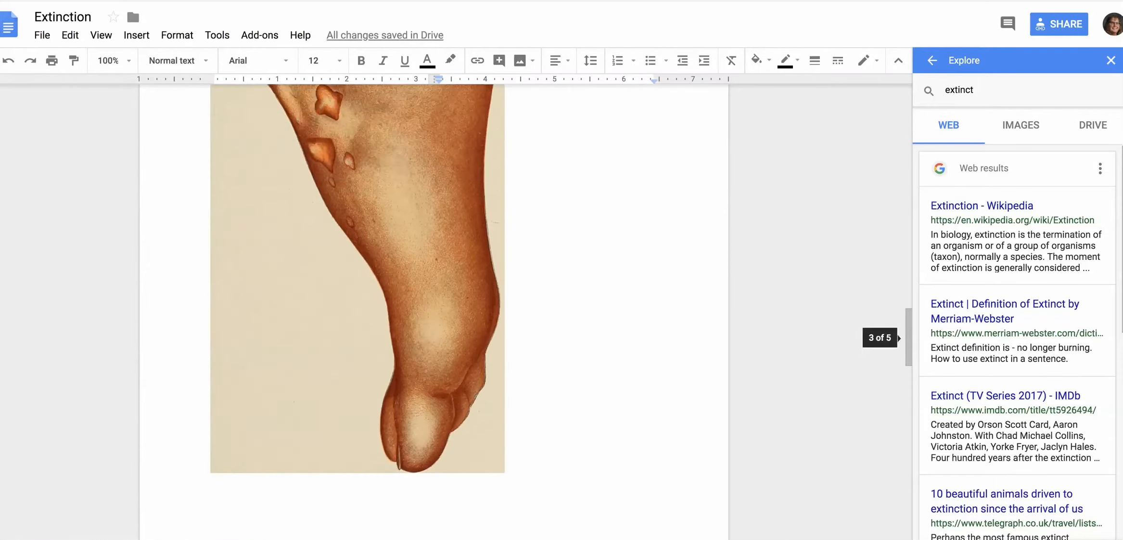
scroll(433, 312, up, 15)
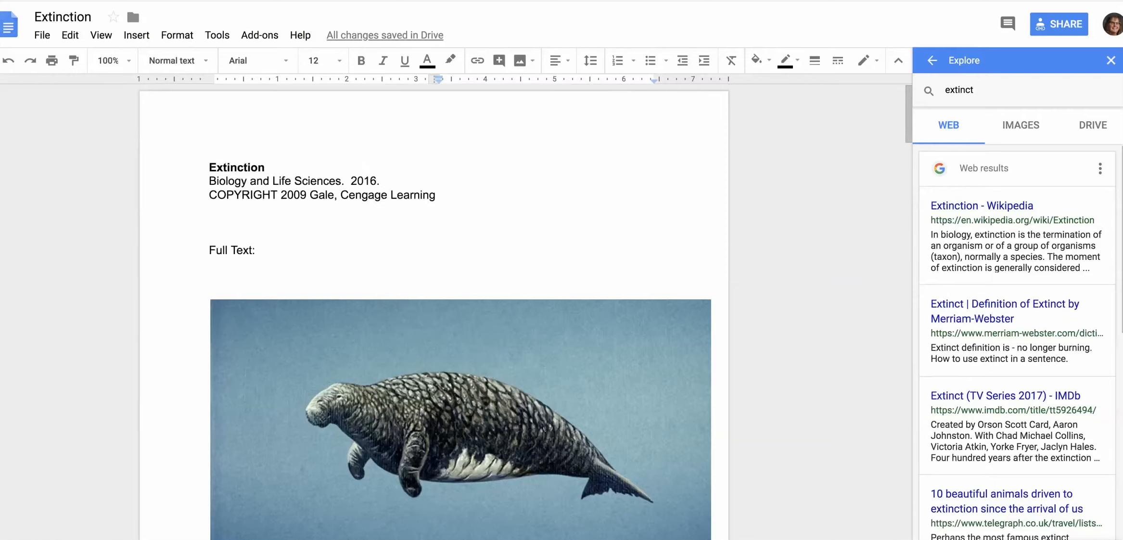
scroll(546, 429, down, 3)
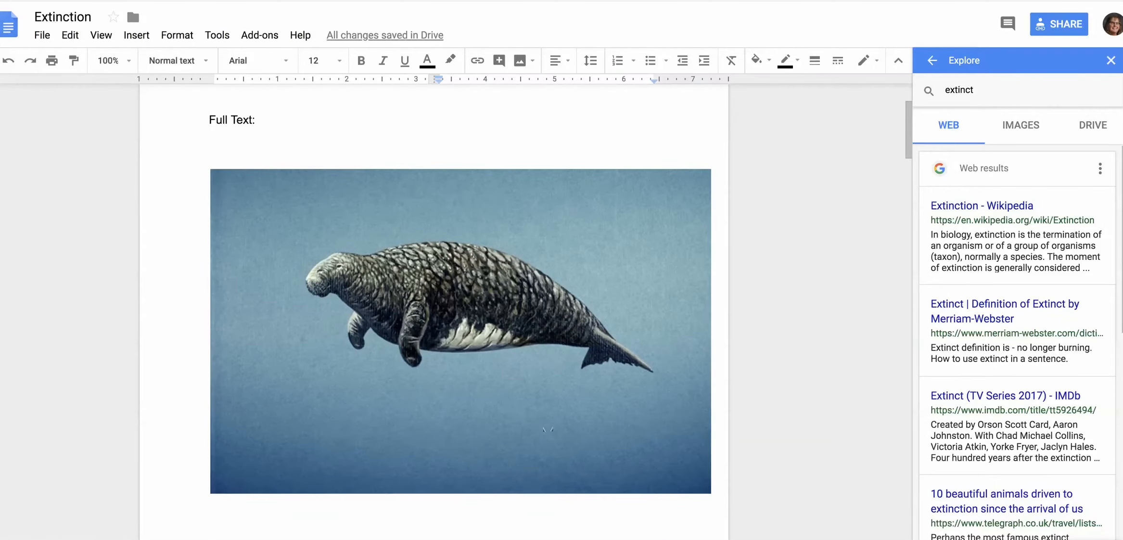
scroll(548, 429, down, 4)
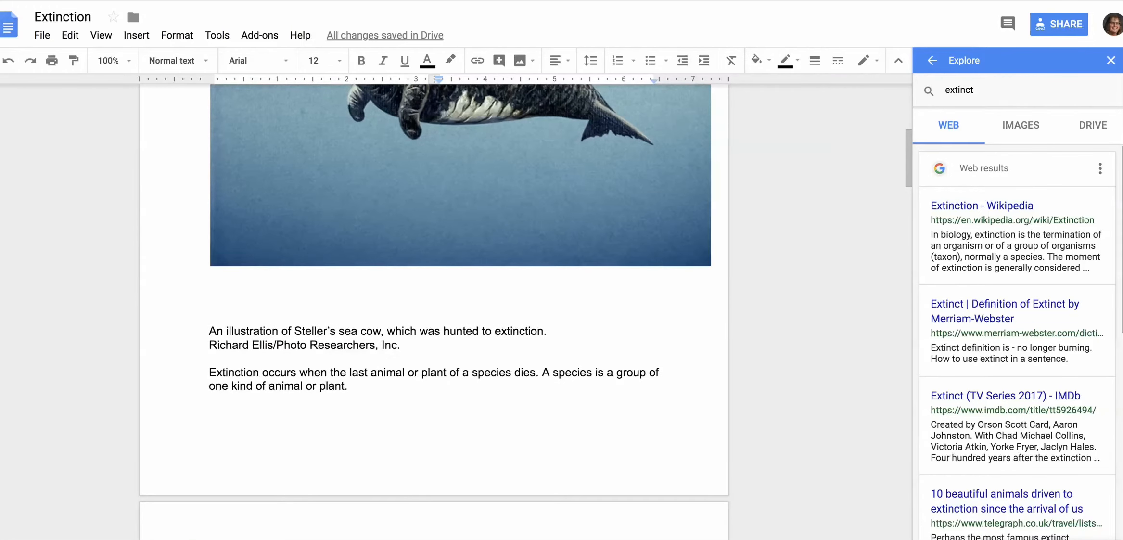
scroll(434, 298, down, 5)
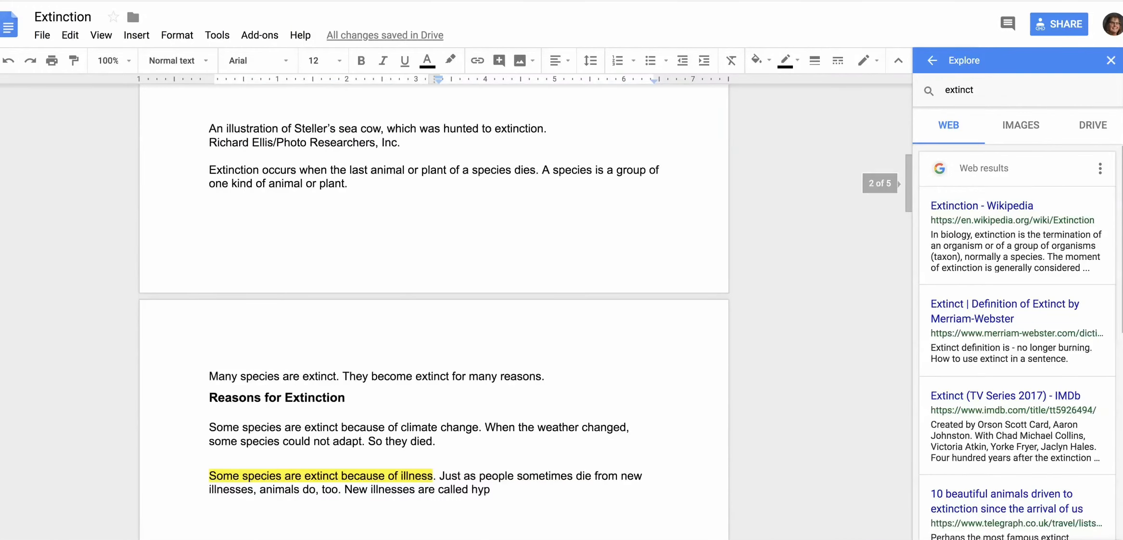
scroll(435, 302, down, 2)
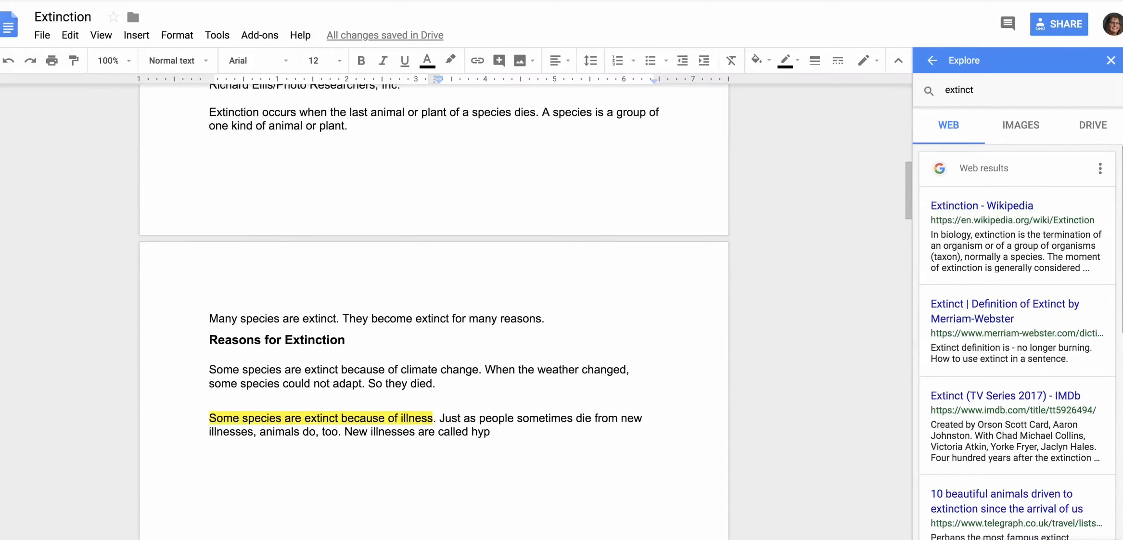
- Review the rest of the annotated article, from the struck-through hyperdiseases sentence to the quote-and-paraphrase table, and return to the earlier paragraphs
scroll(434, 303, down, 15)
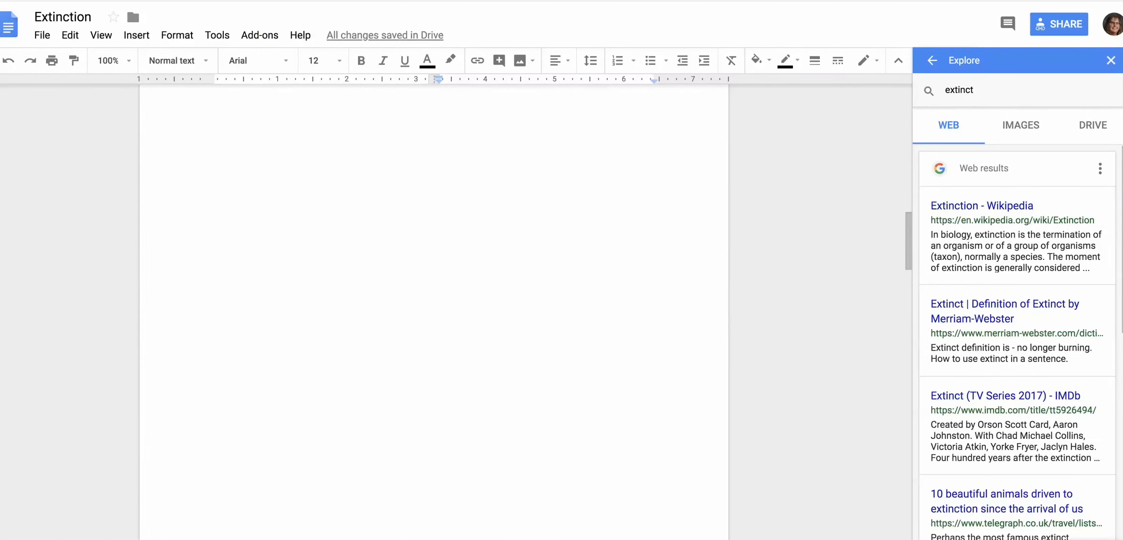
scroll(434, 303, down, 20)
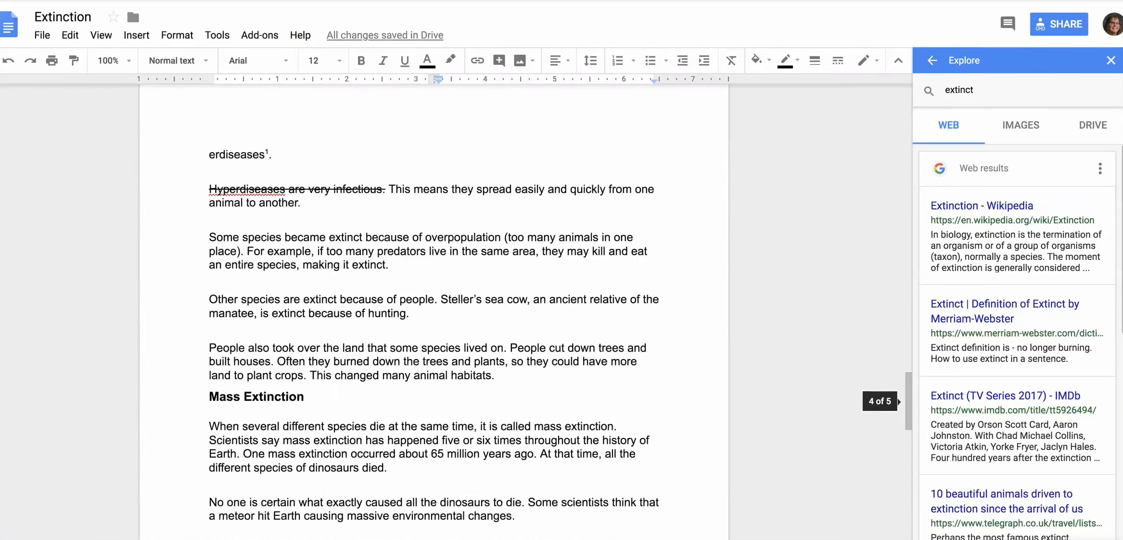
scroll(435, 303, down, 12)
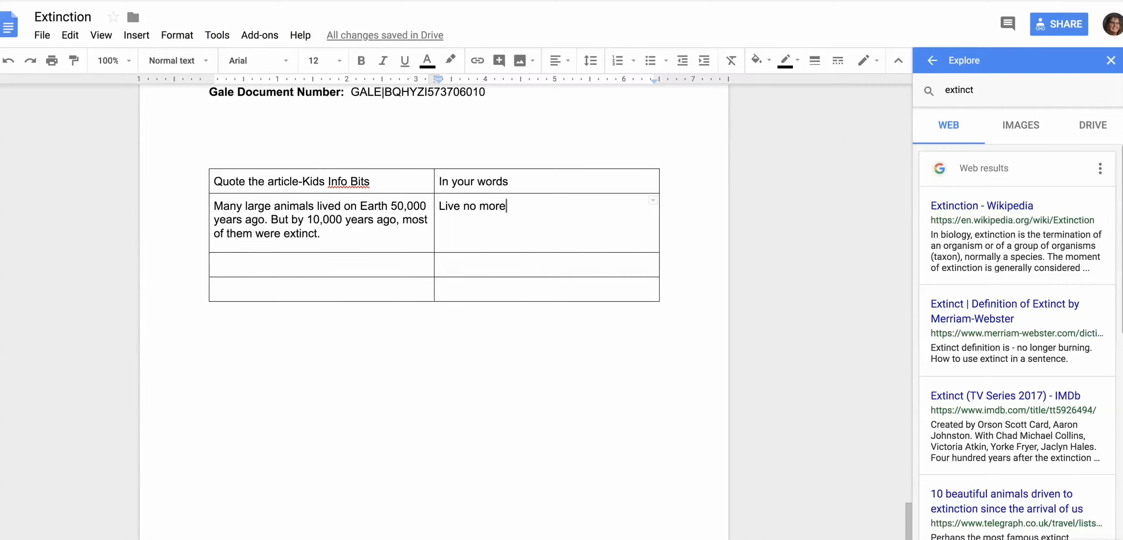
scroll(433, 308, up, 6)
scroll(433, 308, up, 15)
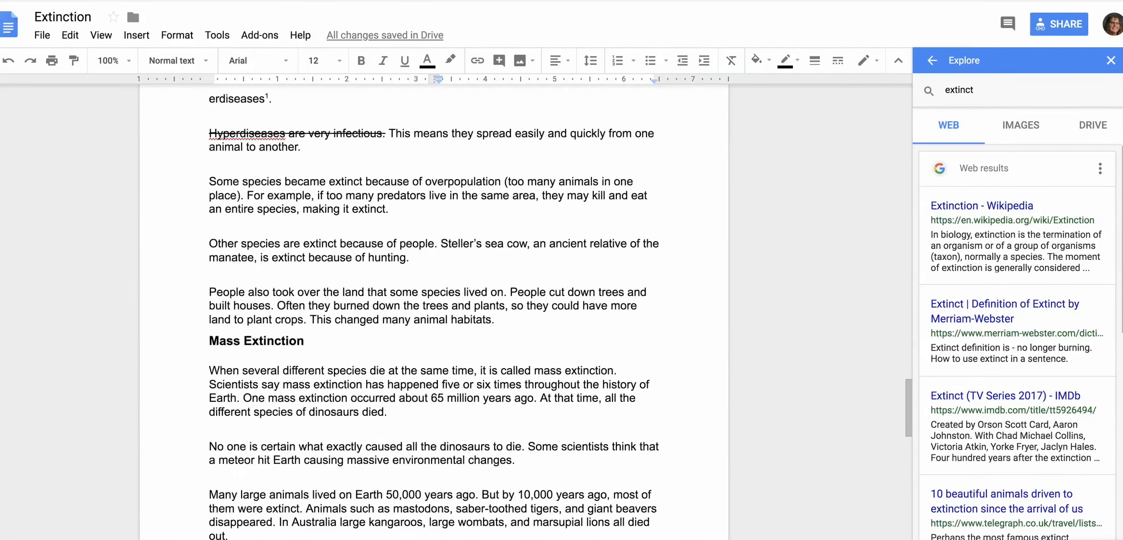
scroll(433, 308, up, 13)
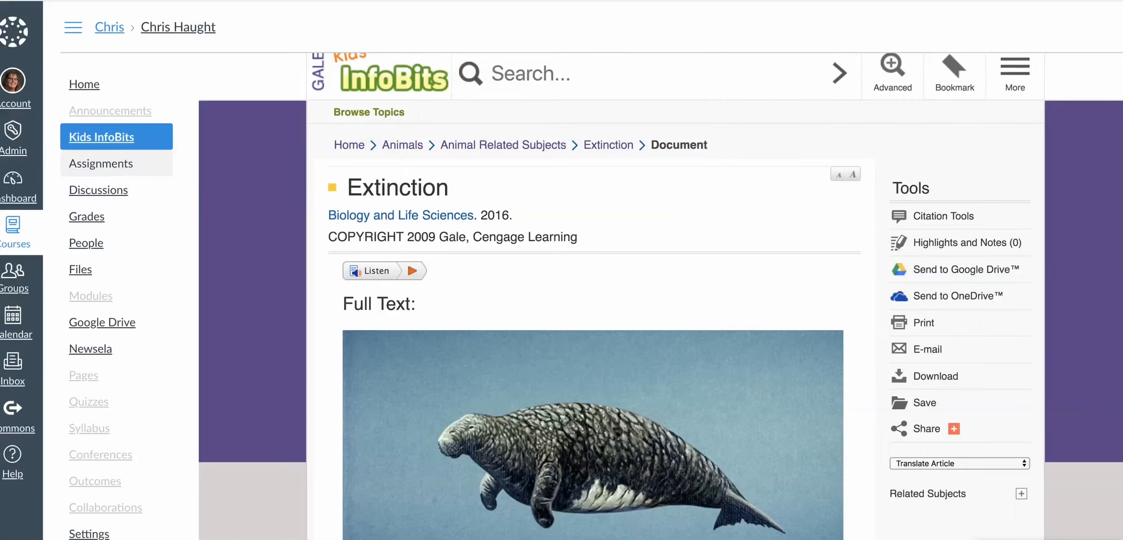
- Open the Animals assignment in the Canvas course for editing and bring up its online entry options
scroll(593, 308, down, 4)
scroll(593, 308, up, 5)
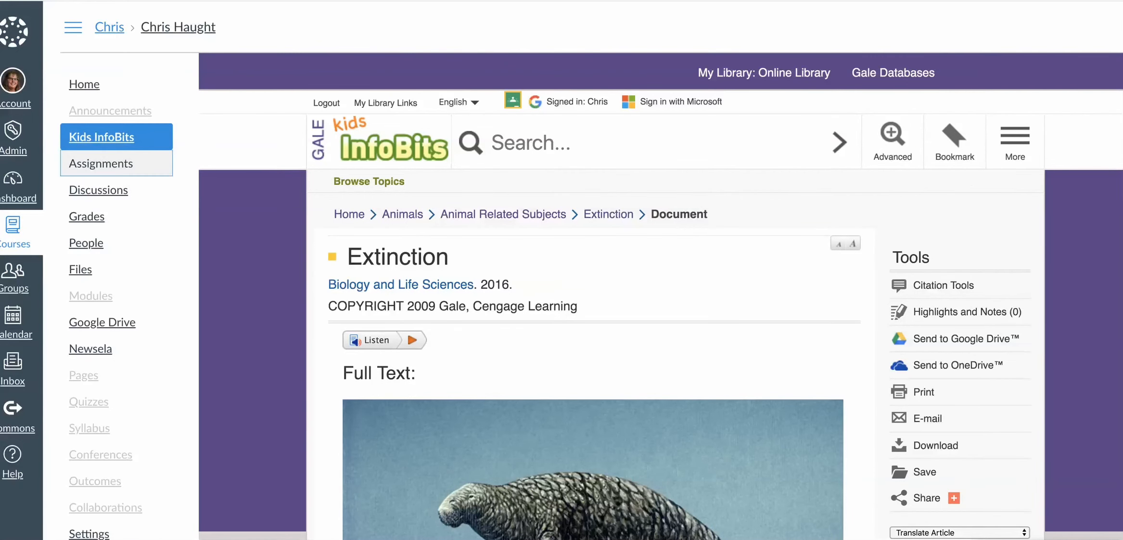
click(102, 163)
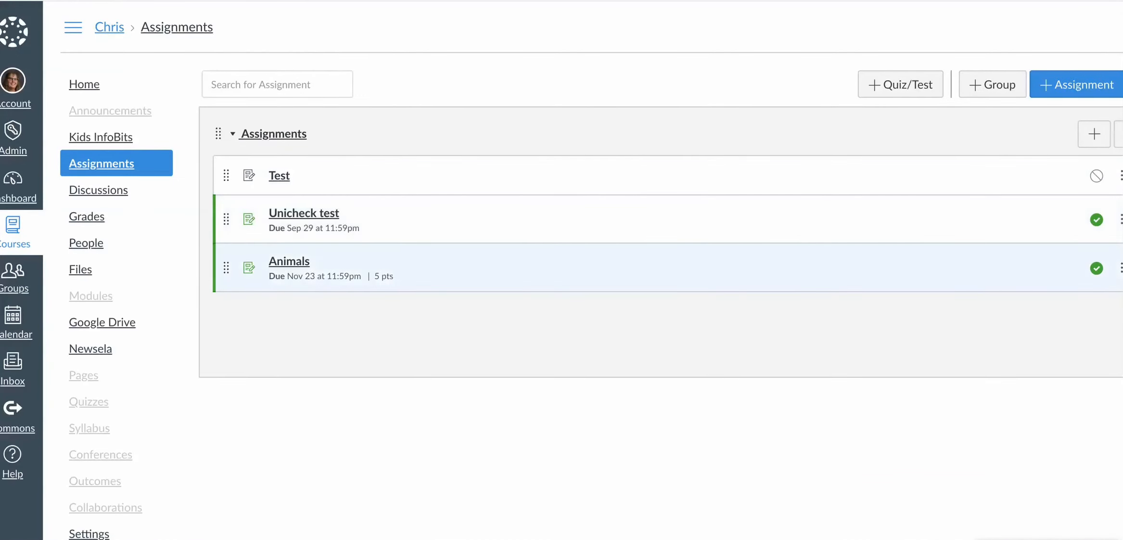
click(289, 262)
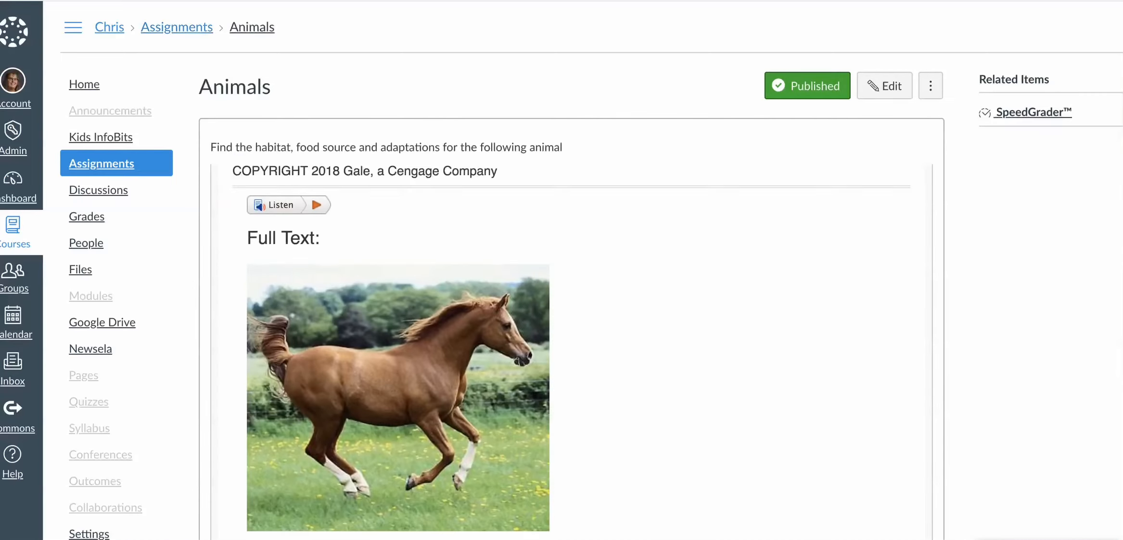
click(885, 86)
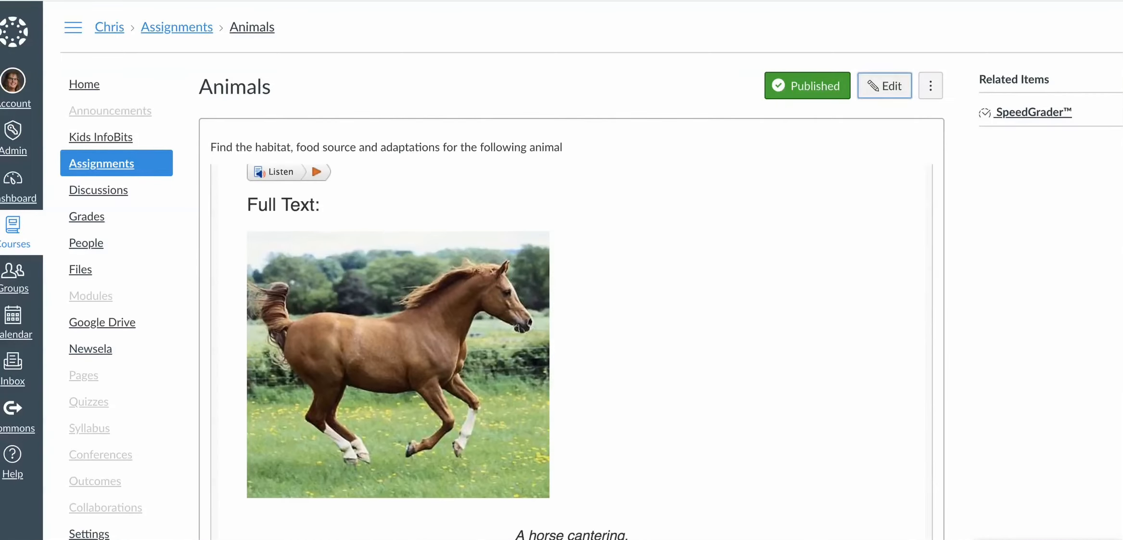
scroll(458, 372, down, 5)
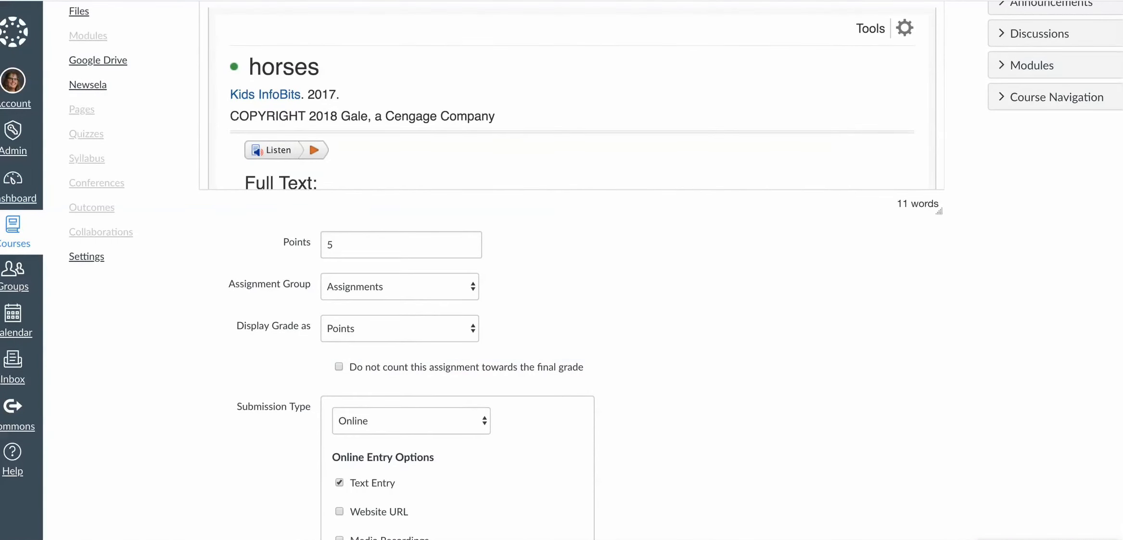
scroll(458, 463, down, 3)
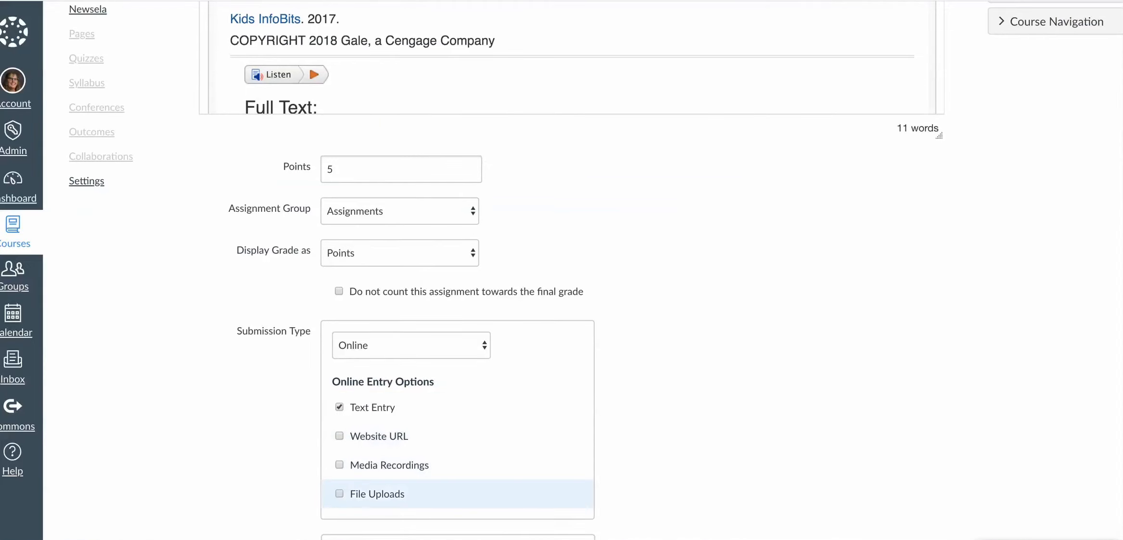